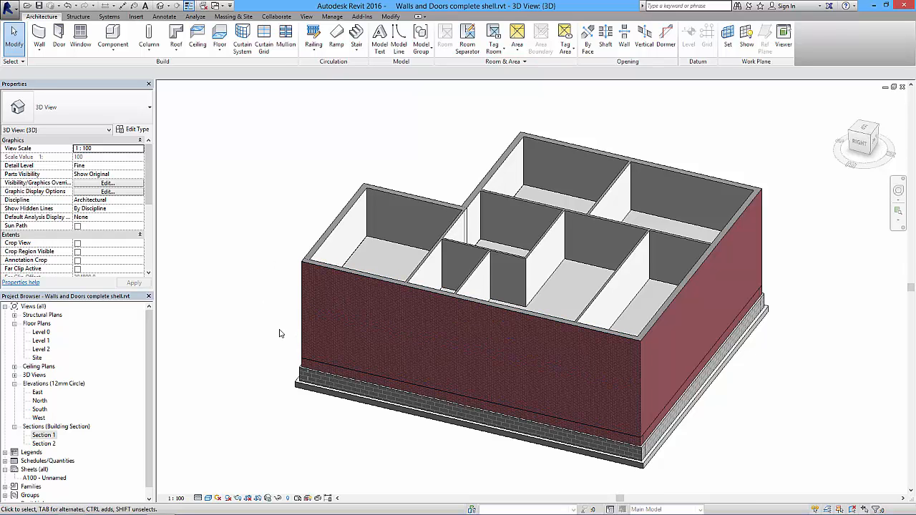
# Step: Open the Level 0 floor plan, start placing a door and review the door types loaded in the project
pyautogui.doubleClick(41, 333)
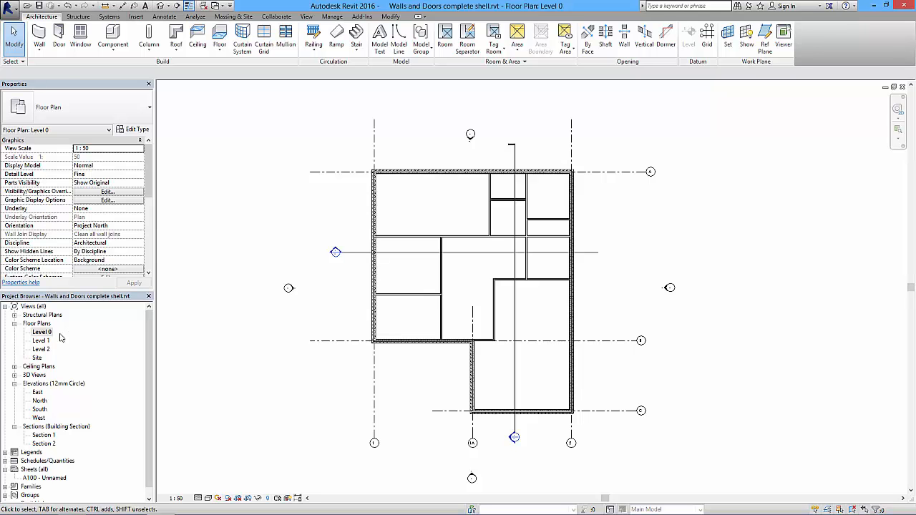
pyautogui.moveTo(481, 276); pyautogui.dragTo(461, 278, button='middle')
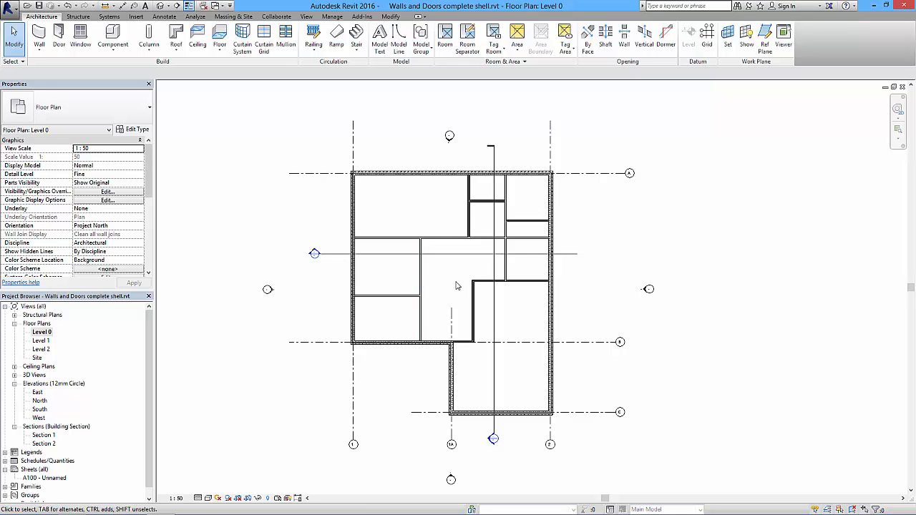
pyautogui.click(59, 36)
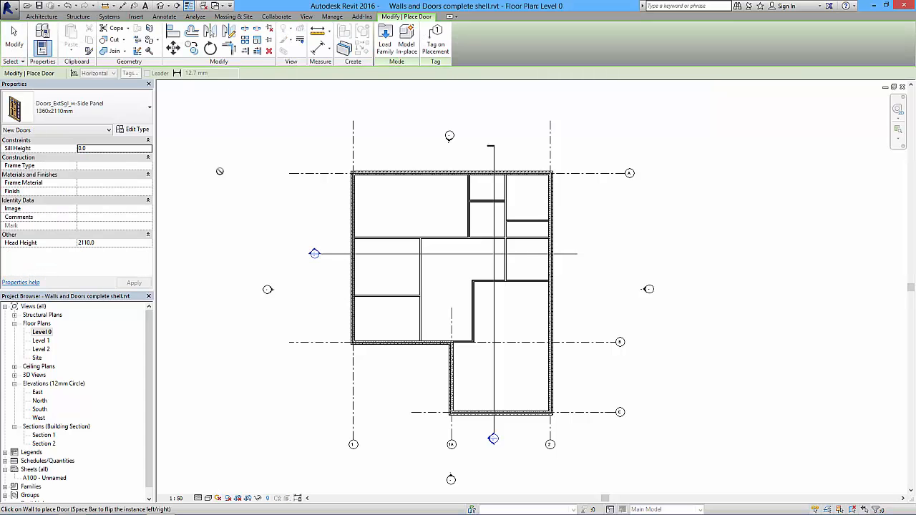
pyautogui.click(86, 107)
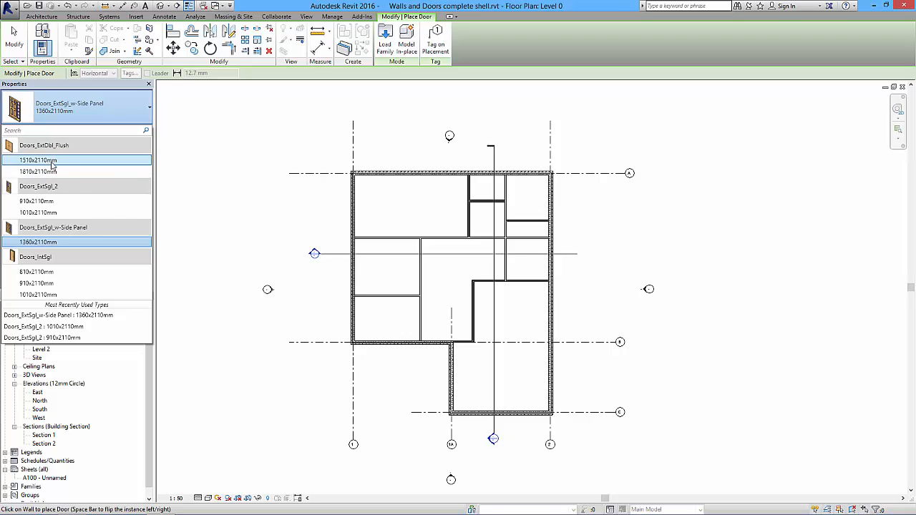
pyautogui.moveTo(65, 147)
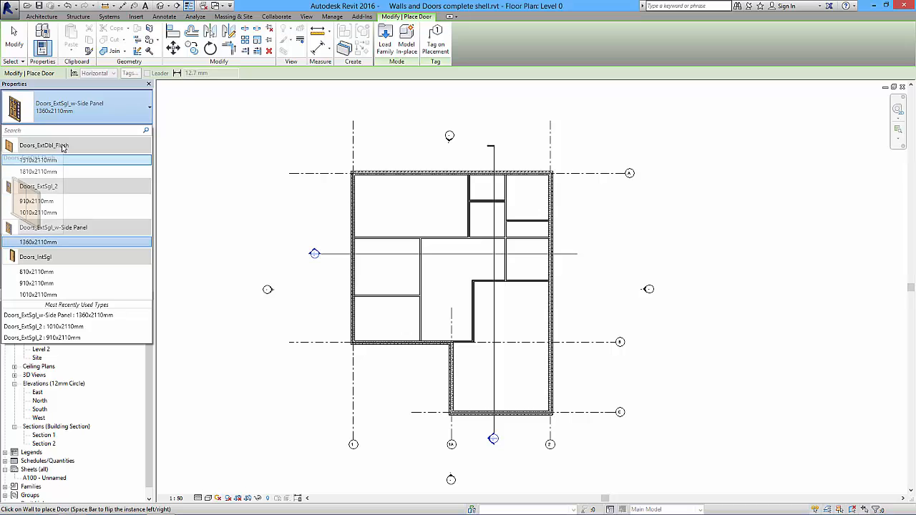
pyautogui.moveTo(66, 191)
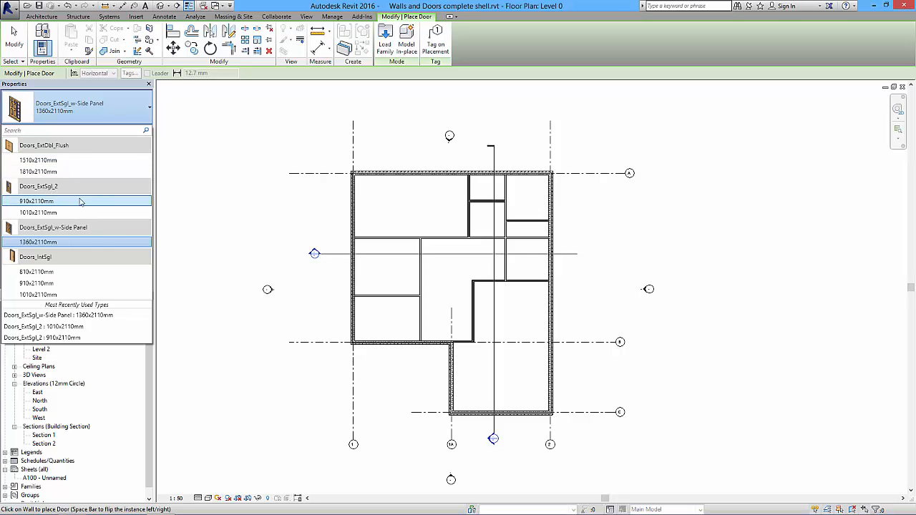
pyautogui.moveTo(79, 231)
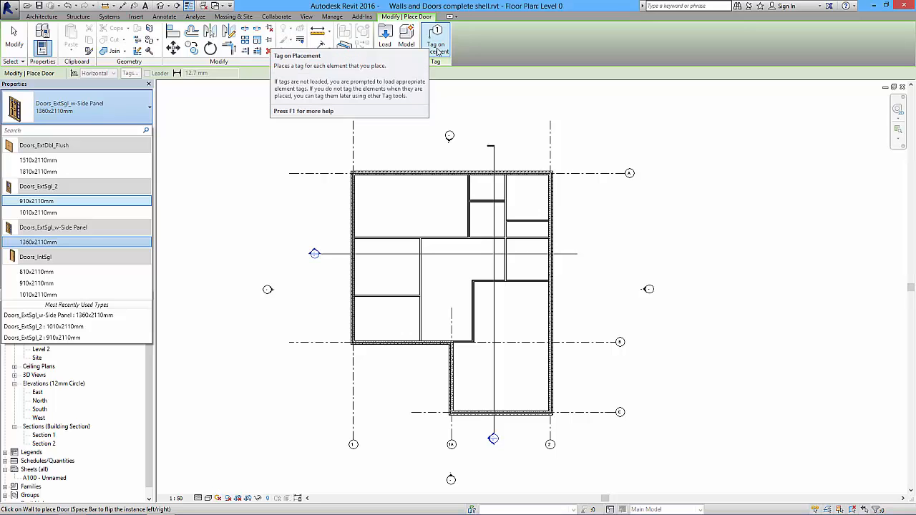
# Step: Browse the Load Family library to Doors > External Doors and look through the full list of door families
pyautogui.click(385, 47)
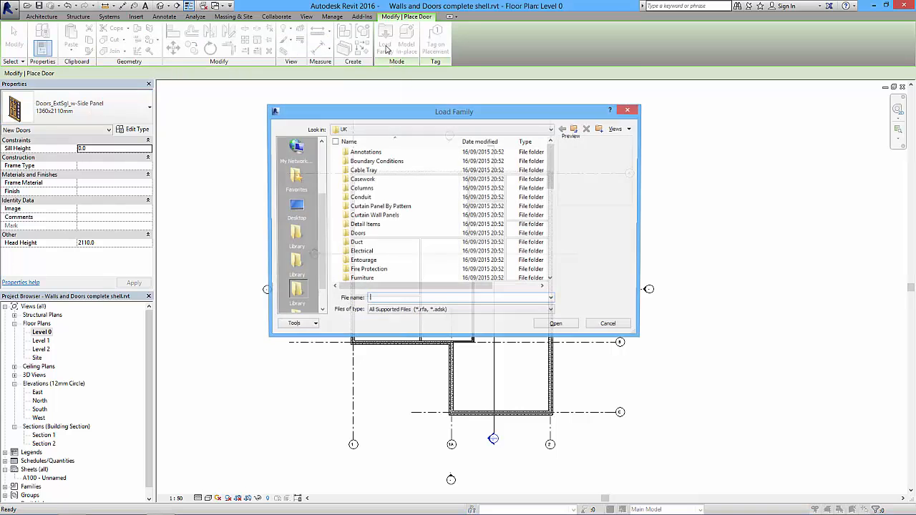
pyautogui.doubleClick(358, 234)
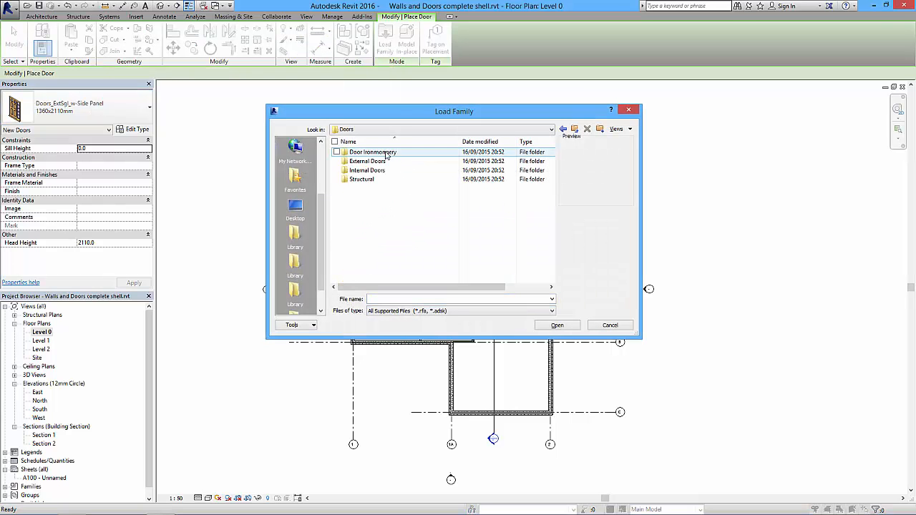
pyautogui.doubleClick(369, 162)
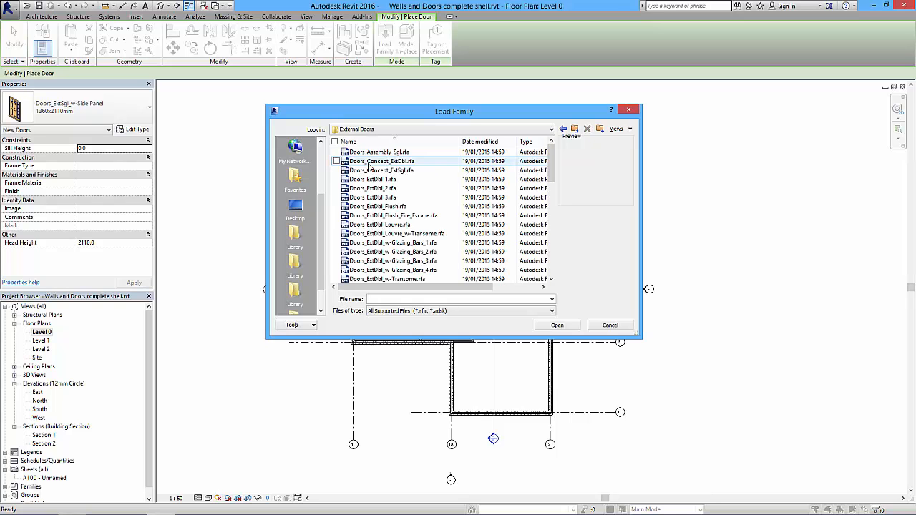
pyautogui.moveTo(540, 116); pyautogui.dragTo(542, 93)
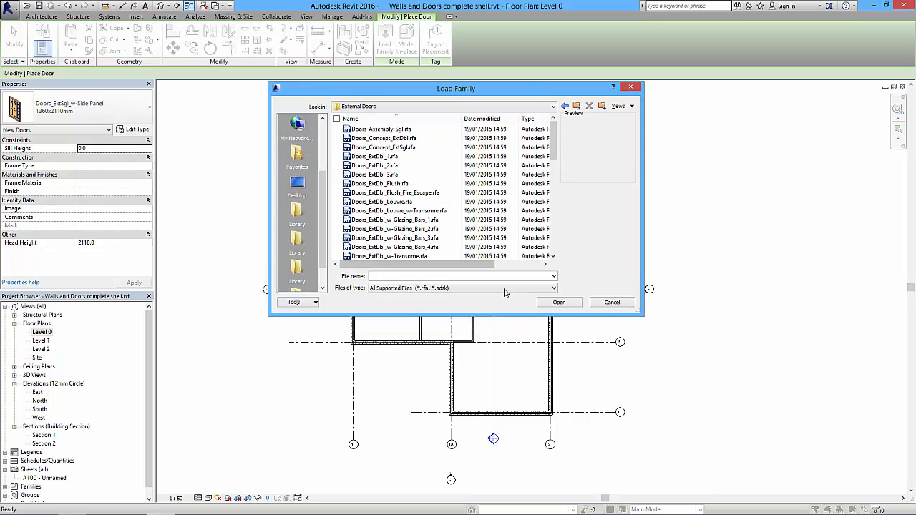
pyautogui.moveTo(494, 313); pyautogui.dragTo(494, 453)
pyautogui.scroll(-3, 554, 281)
pyautogui.moveTo(553, 281); pyautogui.dragTo(559, 348)
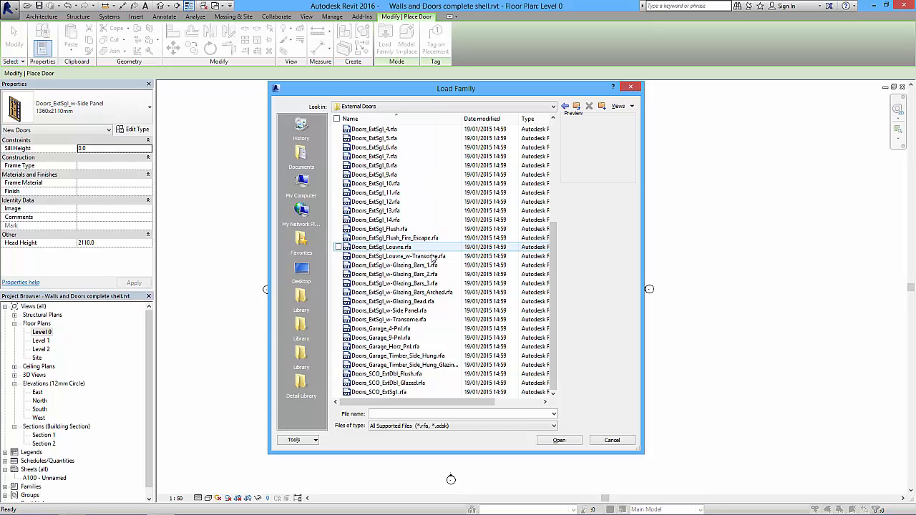
pyautogui.moveTo(559, 261); pyautogui.dragTo(560, 150)
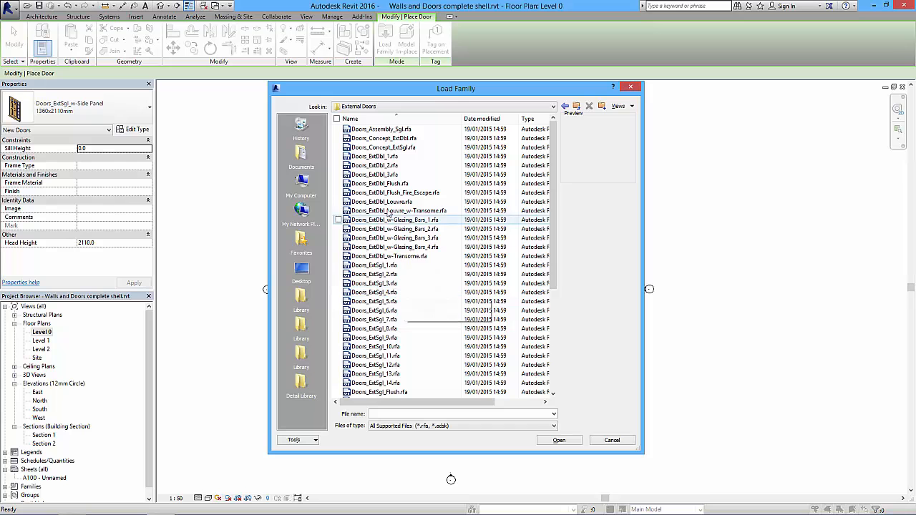
# Step: Preview several external single and double door families, including Doors_ExtSgl_1 and Doors_ExtSgl_13, without loading any
pyautogui.click(375, 266)
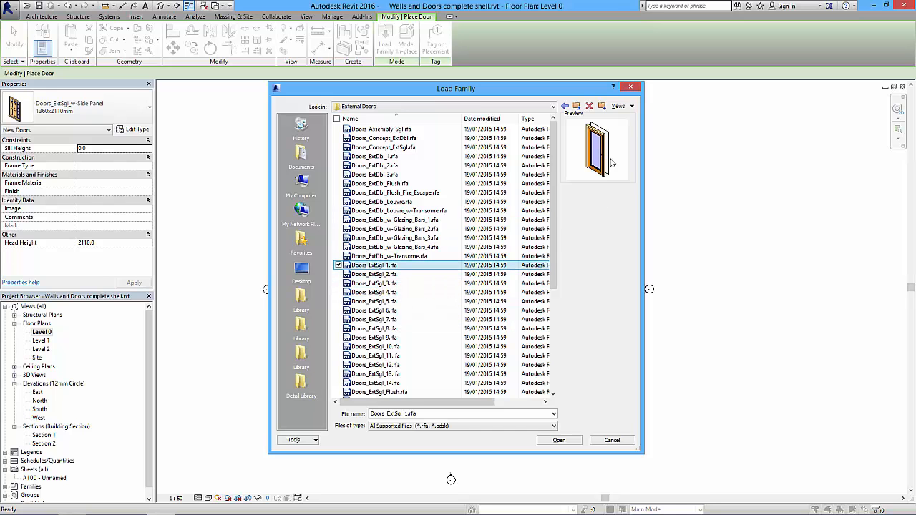
pyautogui.click(387, 202)
pyautogui.click(393, 184)
pyautogui.click(380, 156)
pyautogui.click(384, 148)
pyautogui.click(384, 138)
pyautogui.click(373, 292)
pyautogui.click(374, 337)
pyautogui.click(376, 374)
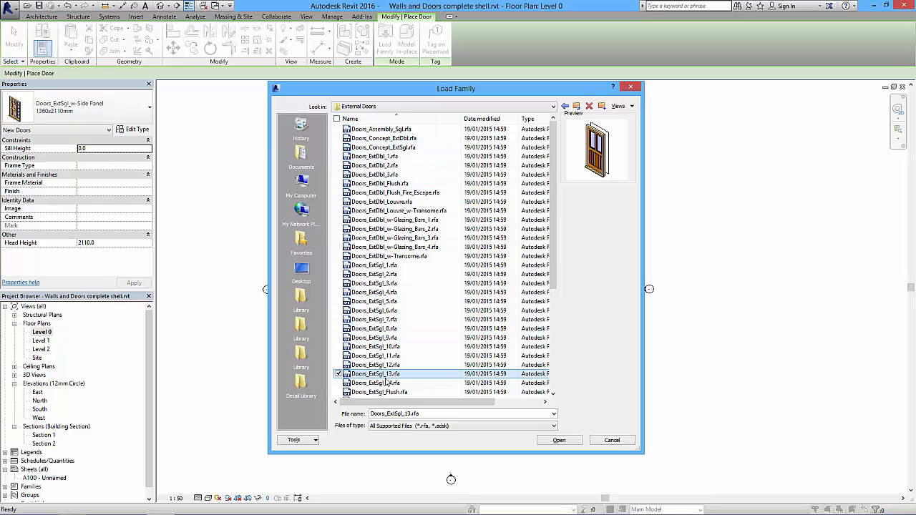
pyautogui.scroll(-6, 545, 250)
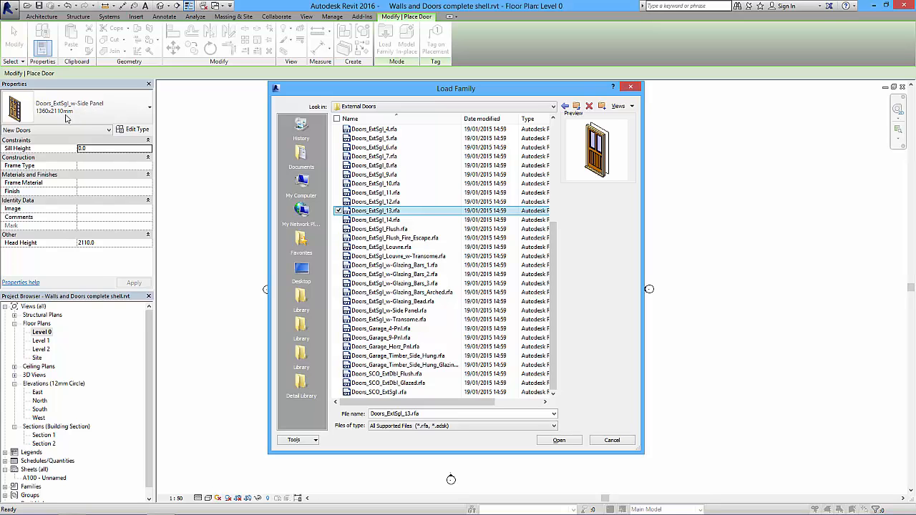
pyautogui.click(630, 87)
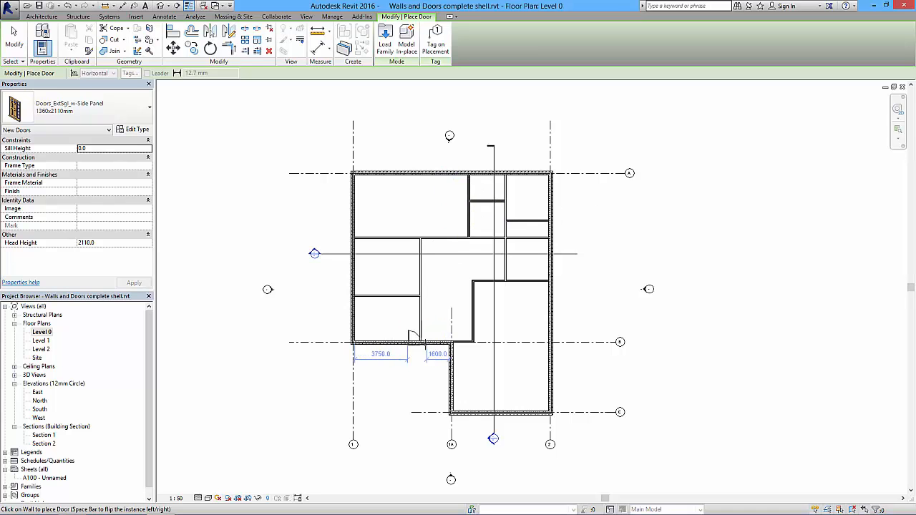
# Step: Place a Doors_ExtSgl_w-Side Panel 1360x2110mm door in the entrance wall on grid B, flipped to sit 200 mm from the internal wall
pyautogui.scroll(6, 434, 359)
pyautogui.scroll(1, 434, 358)
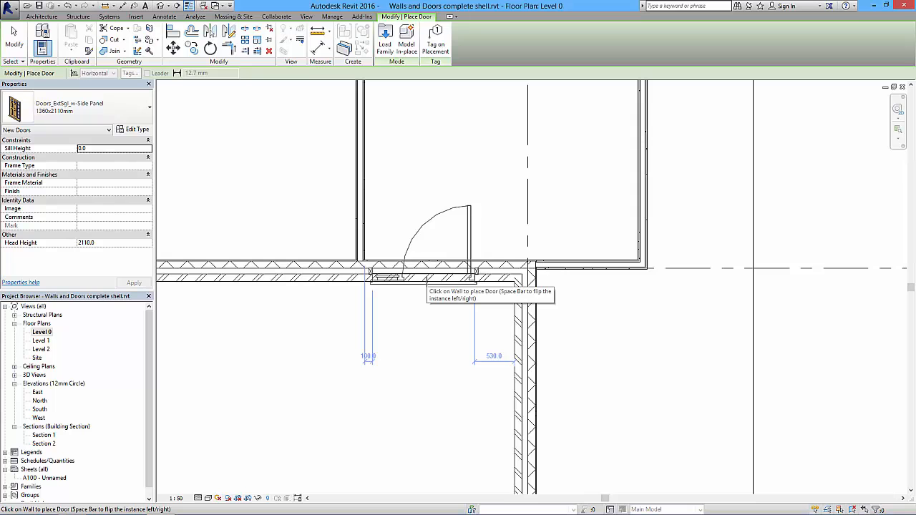
pyautogui.press('space')
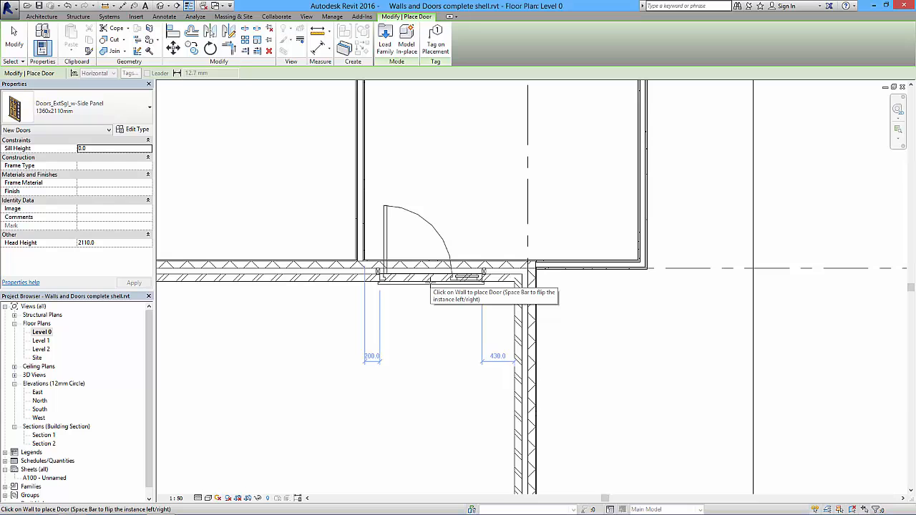
pyautogui.click(430, 355)
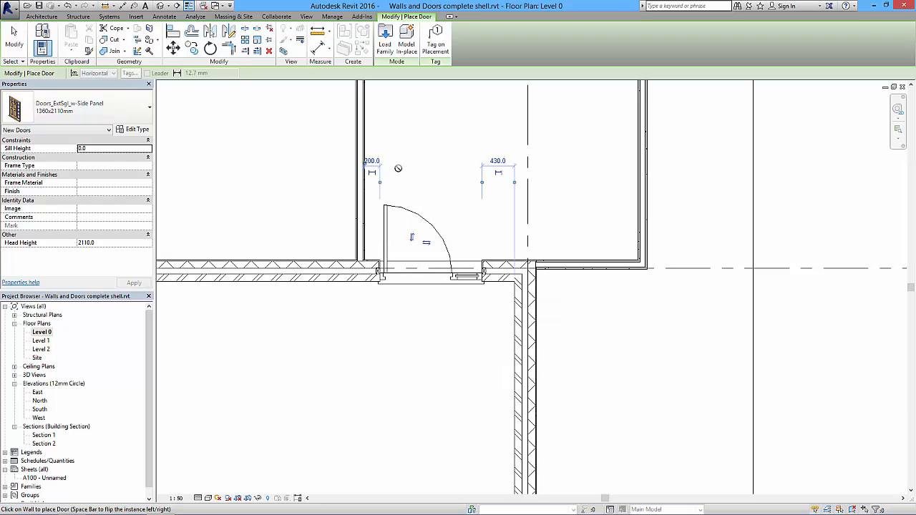
pyautogui.click(15, 36)
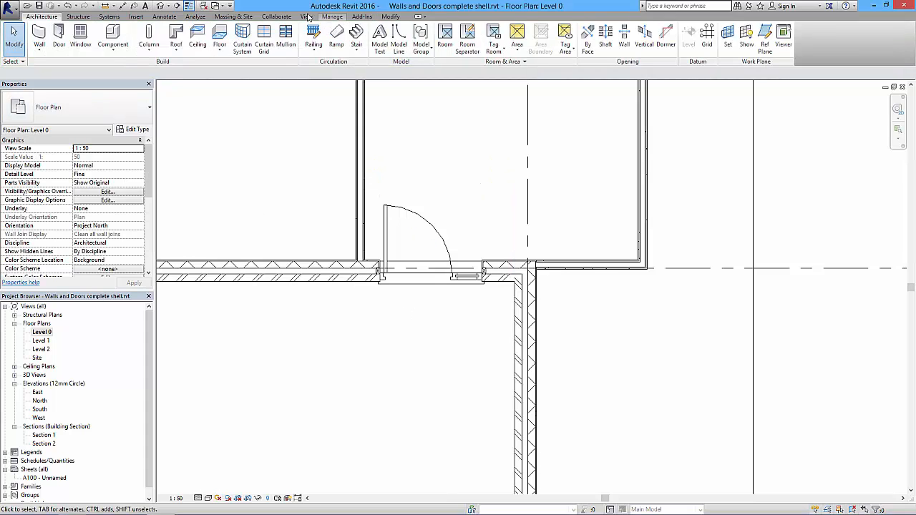
# Step: Examine the placed entrance door from outside, facing the front of the house in the 3D view
pyautogui.click(160, 5)
pyautogui.keyDown('shift'); pyautogui.moveTo(418, 294); pyautogui.dragTo(646, 269, button='middle'); pyautogui.keyUp('shift')
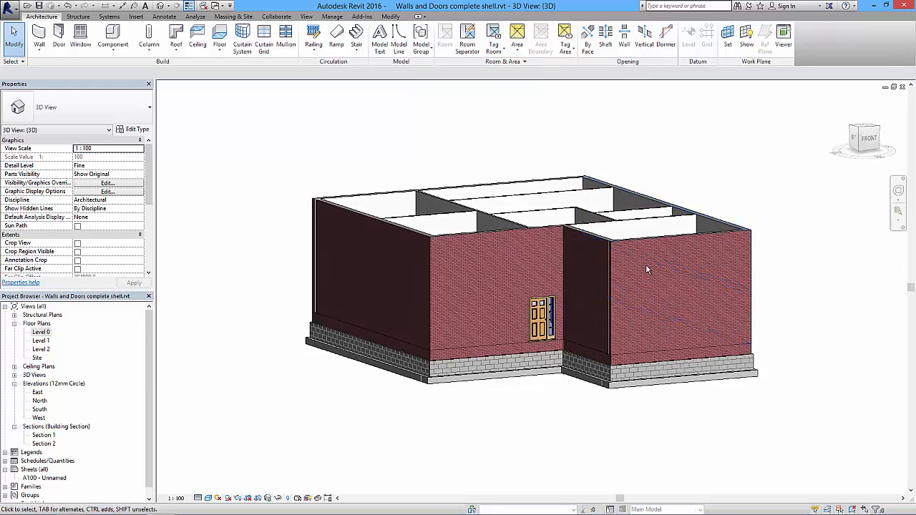
pyautogui.scroll(5, 538, 305)
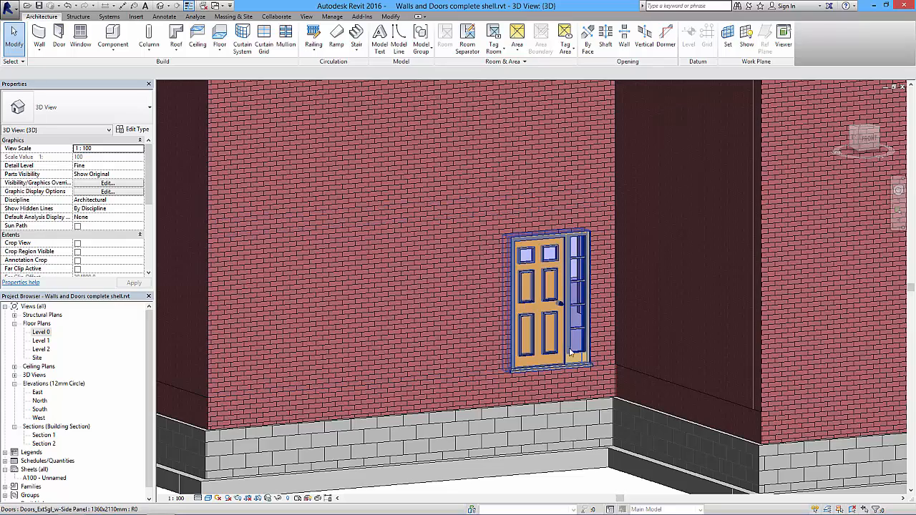
pyautogui.keyDown('shift'); pyautogui.moveTo(556, 362); pyautogui.dragTo(421, 329, button='middle'); pyautogui.keyUp('shift')
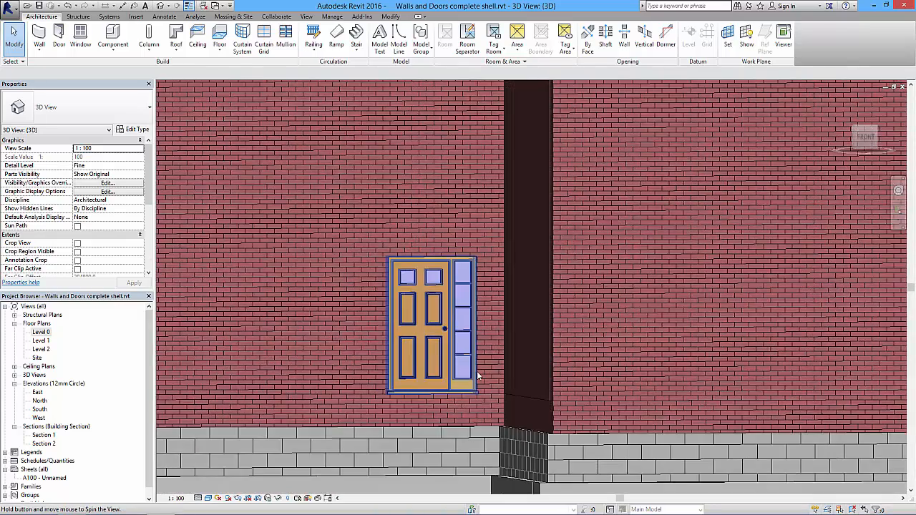
# Step: Select the entrance door and set the 3D view's visual style to Hidden Line
pyautogui.click(416, 321)
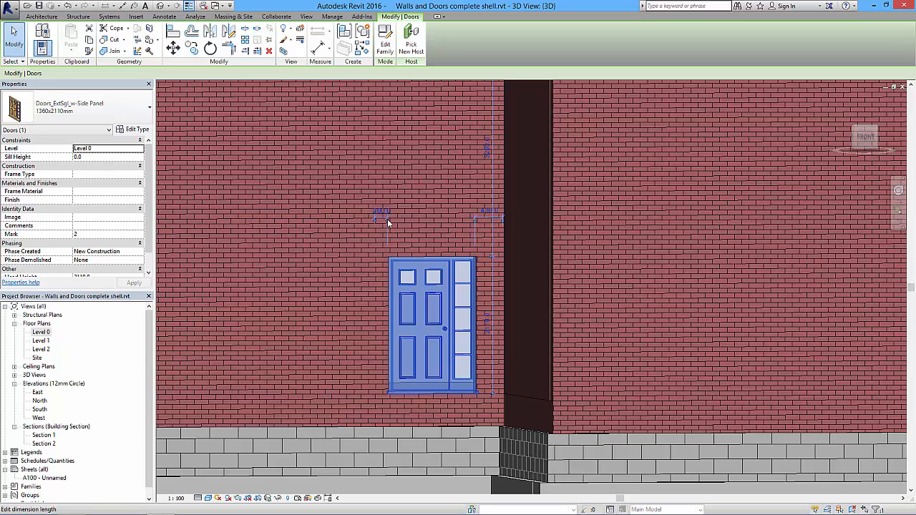
pyautogui.click(207, 498)
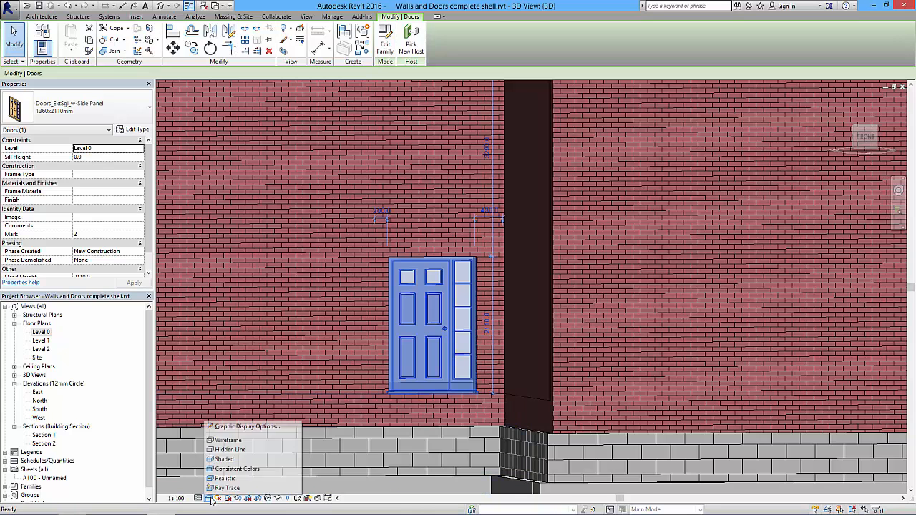
pyautogui.click(227, 449)
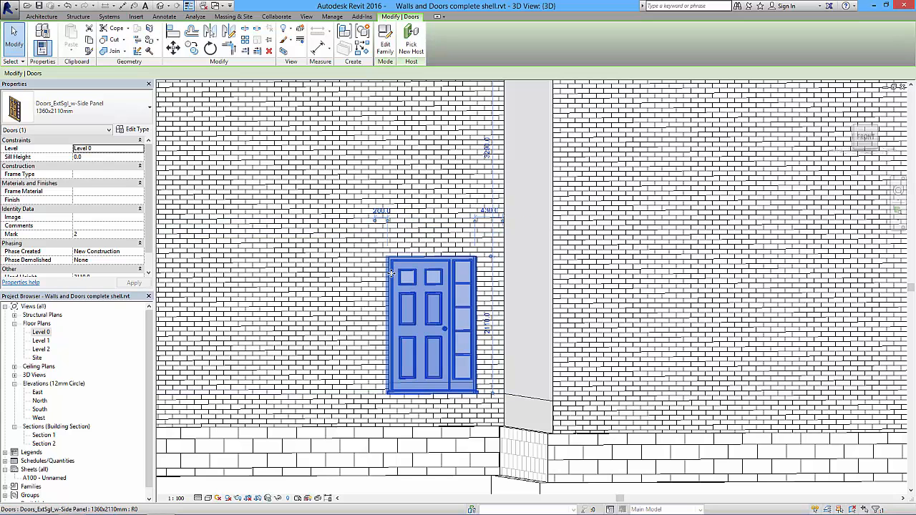
# Step: Open the South elevation and select all instances of the upper brick exterior wall in the entire project
pyautogui.doubleClick(40, 411)
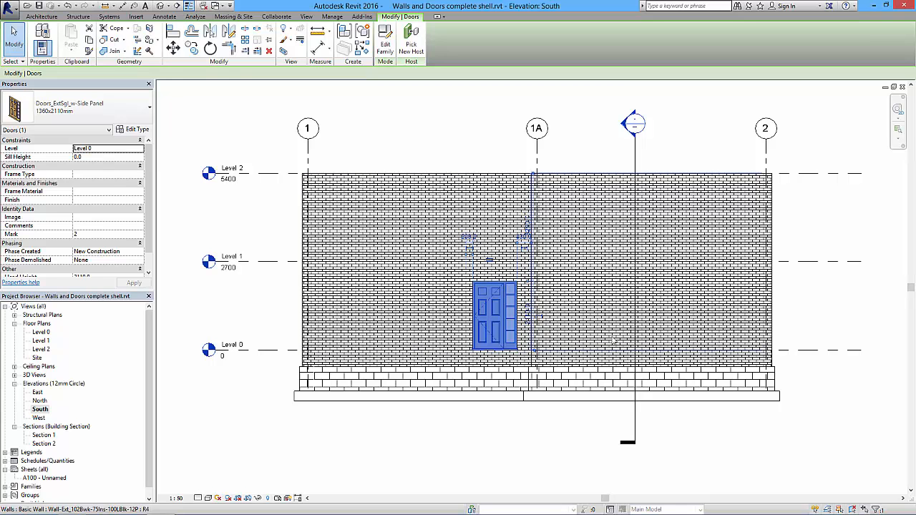
pyautogui.click(430, 251)
pyautogui.rightClick(430, 250)
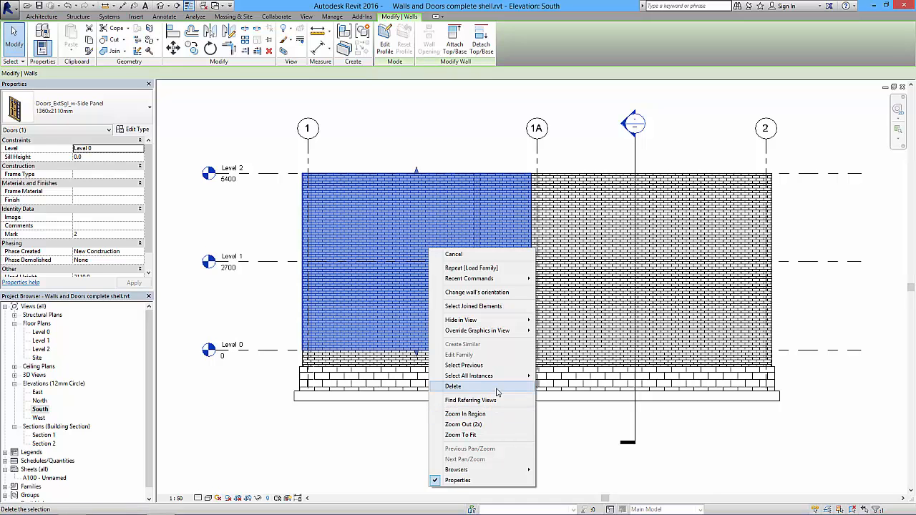
pyautogui.moveTo(492, 377)
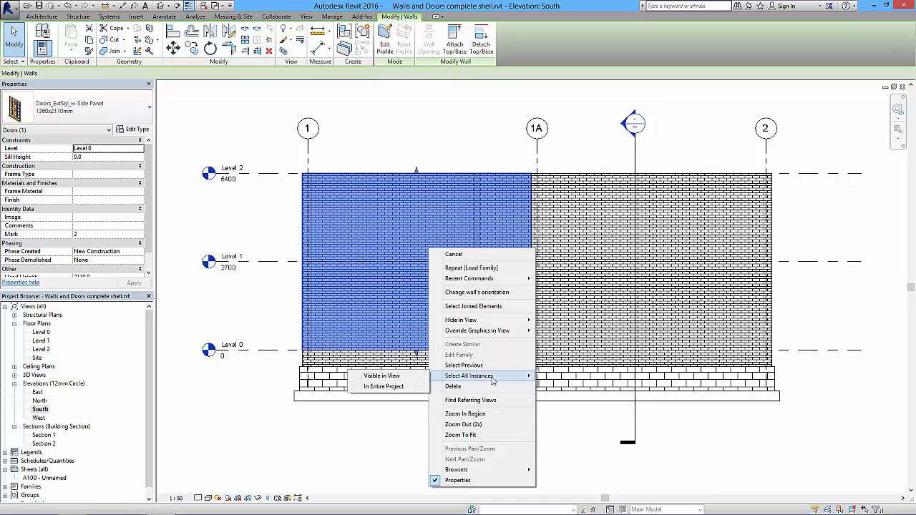
pyautogui.click(384, 386)
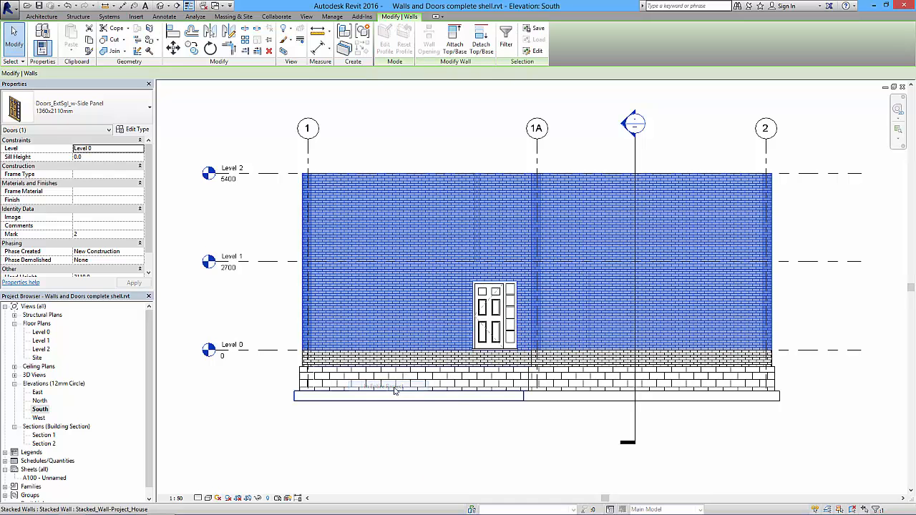
# Step: Override the selected walls' graphics by element in this view, turning off their surface pattern visibility
pyautogui.rightClick(427, 238)
pyautogui.moveTo(471, 323)
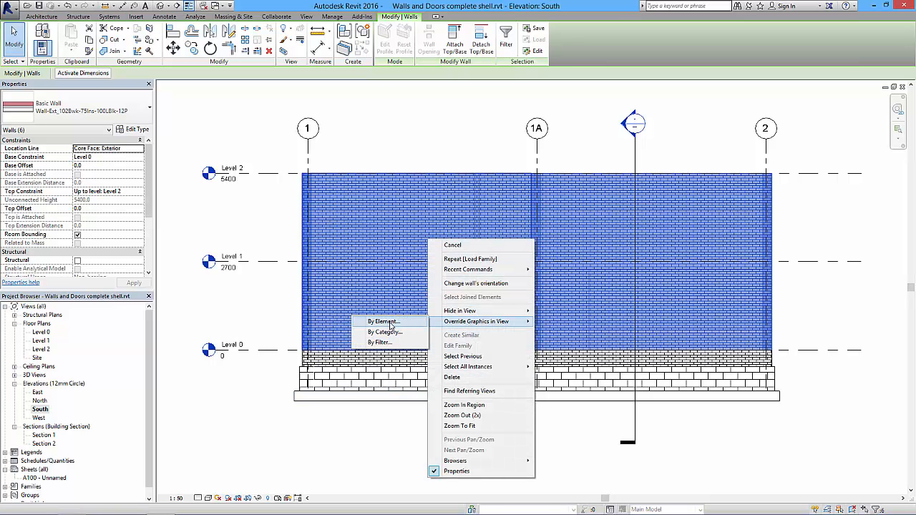
pyautogui.click(391, 323)
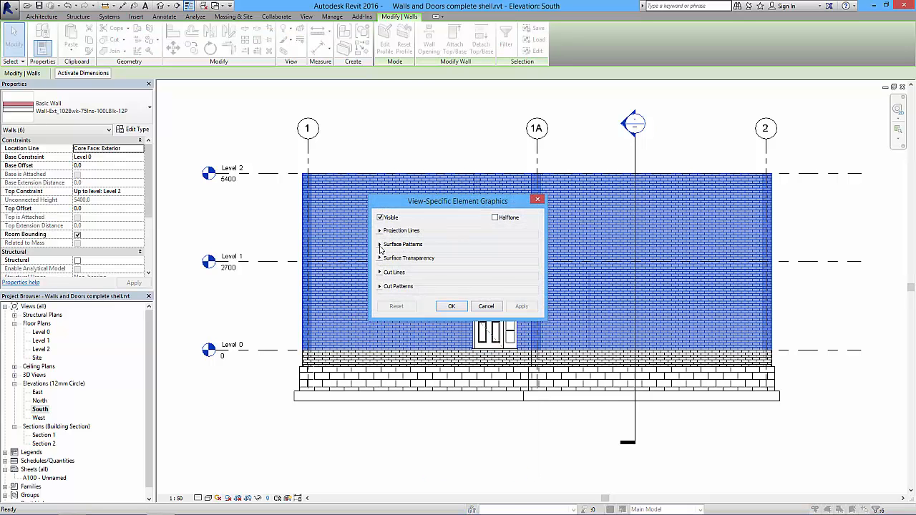
pyautogui.click(380, 244)
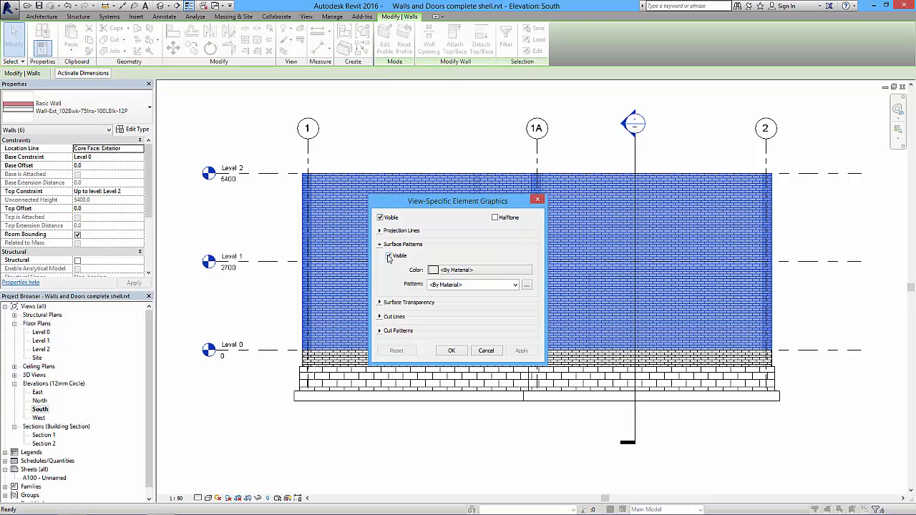
pyautogui.click(389, 256)
pyautogui.click(520, 351)
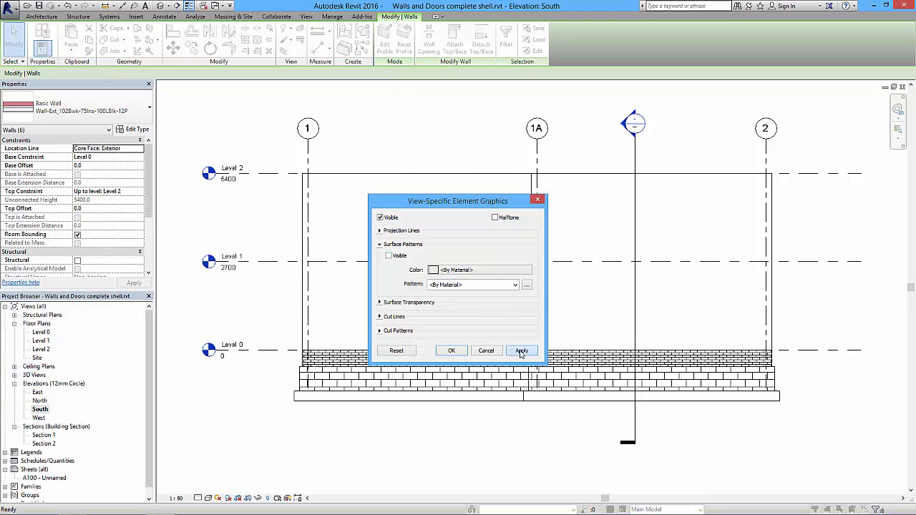
# Step: Accept the surface pattern override for the brick walls, clear the selection and inspect the entrance door in the South elevation
pyautogui.click(451, 351)
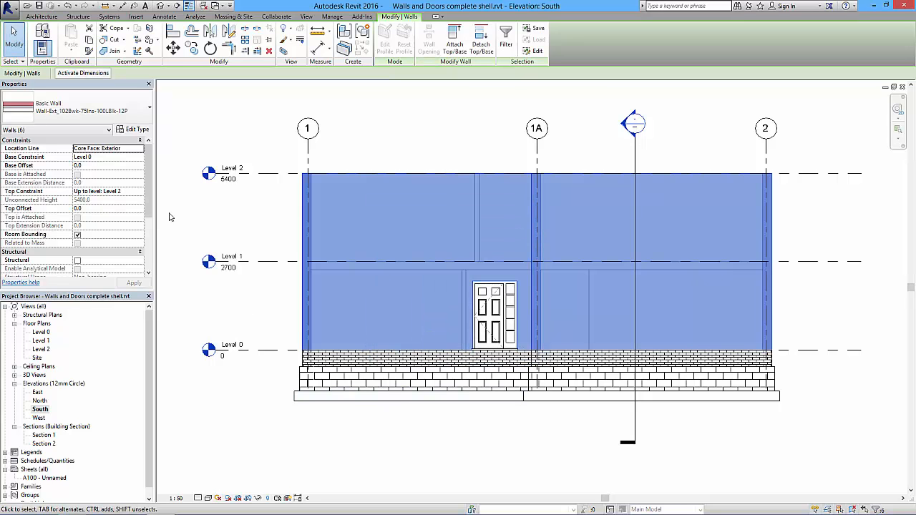
pyautogui.click(188, 117)
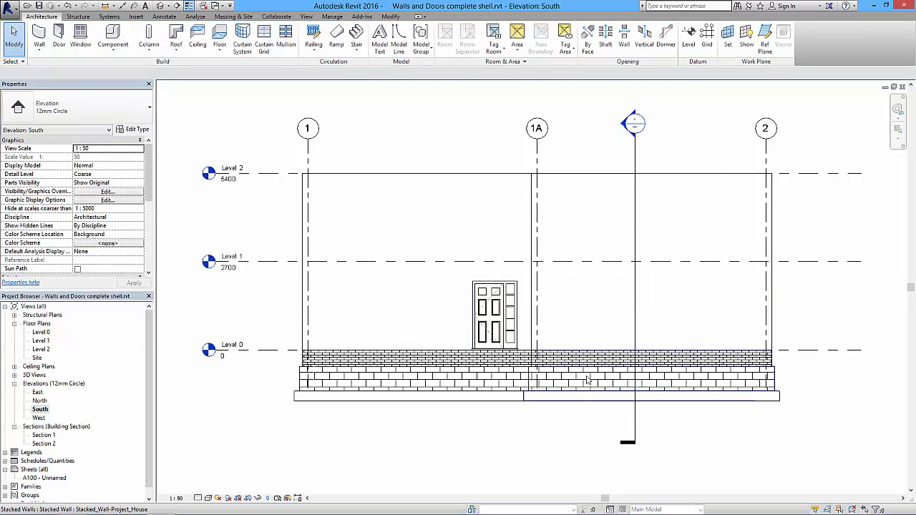
pyautogui.scroll(5, 461, 354)
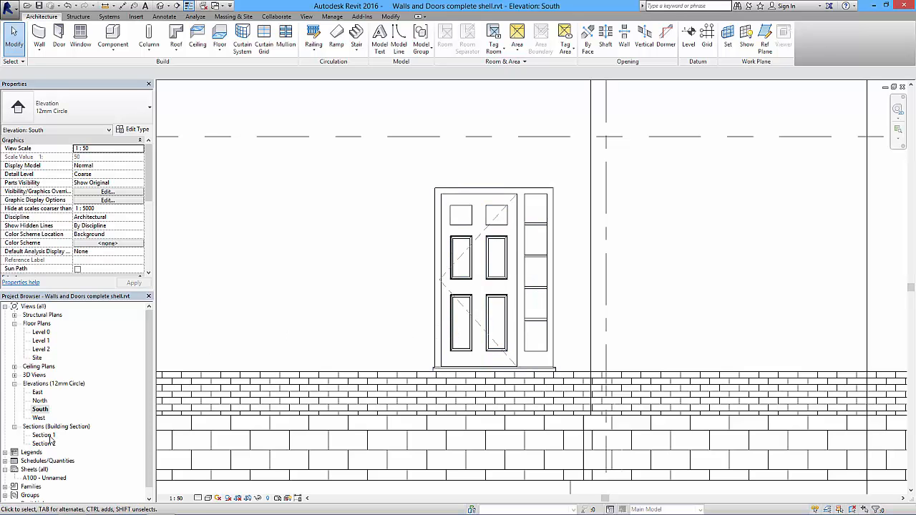
# Step: In the Level 0 floor plan, move the vertical section line across so that it cuts through the entrance door
pyautogui.doubleClick(40, 332)
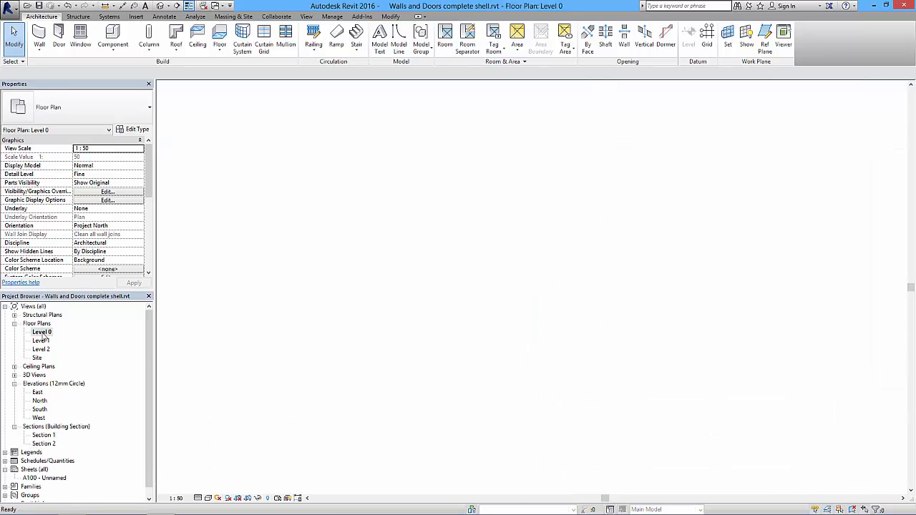
pyautogui.scroll(-5, 301, 312)
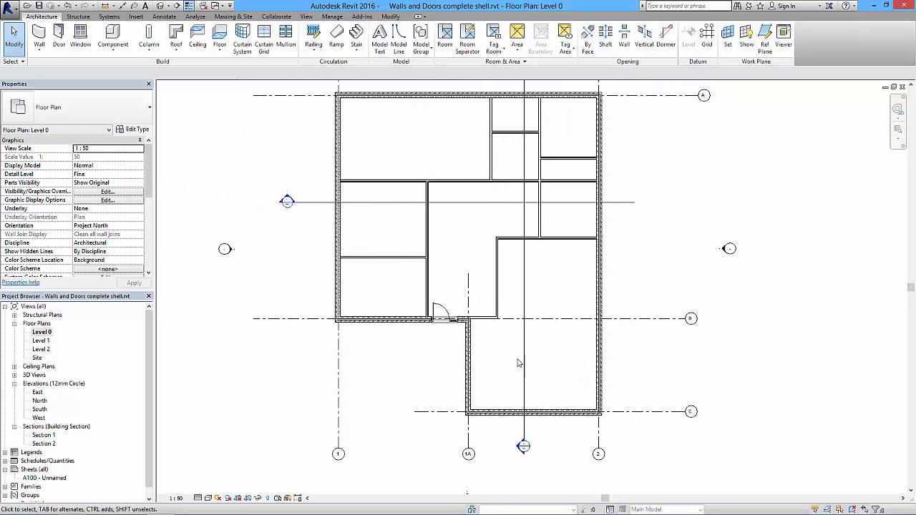
pyautogui.click(520, 351)
pyautogui.moveTo(523, 350); pyautogui.dragTo(441, 350)
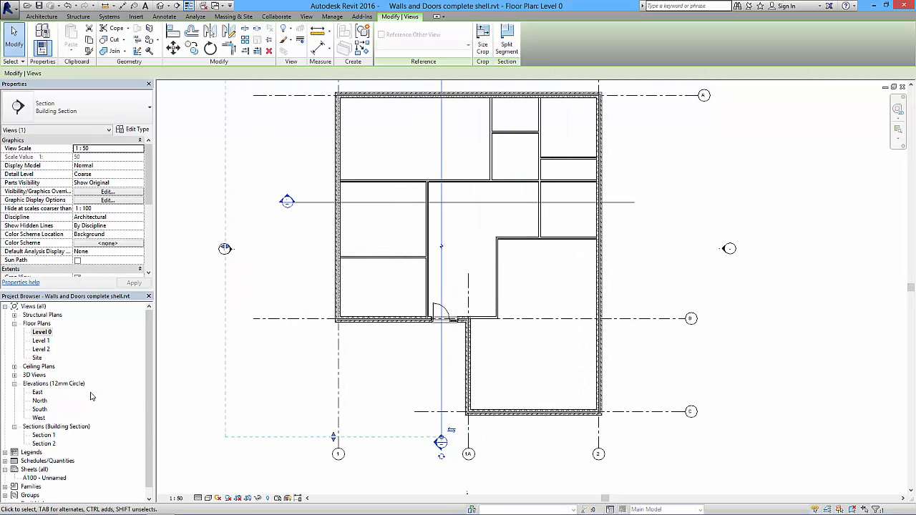
# Step: Go to the moved section's view and set its detail level to Fine around the door head
pyautogui.rightClick(443, 370)
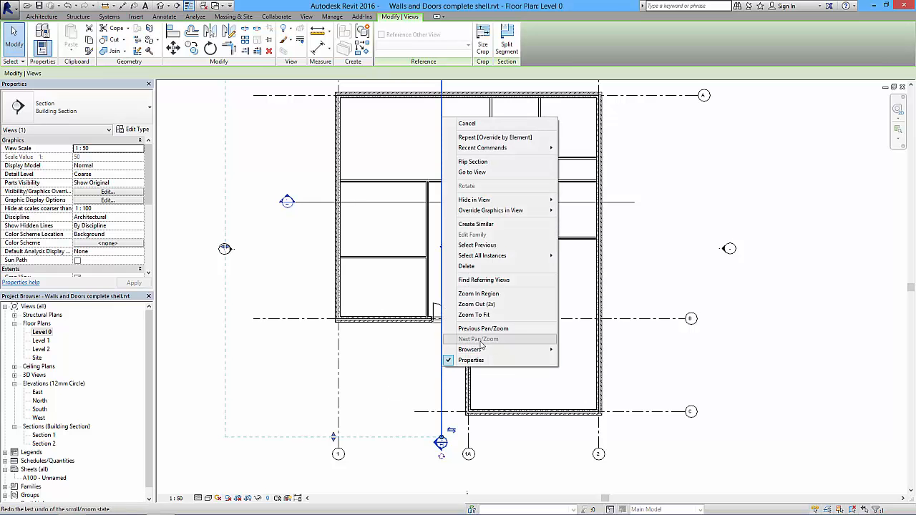
pyautogui.click(472, 172)
pyautogui.scroll(4, 426, 348)
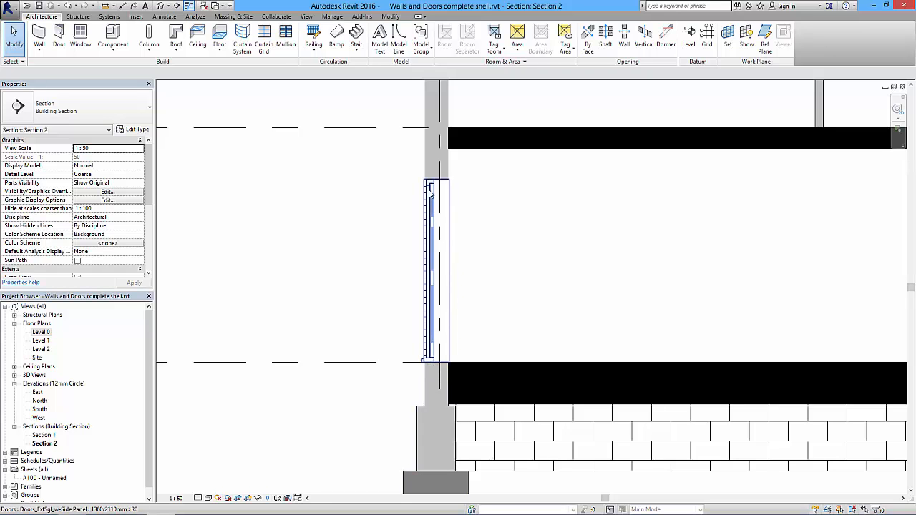
pyautogui.scroll(5, 428, 175)
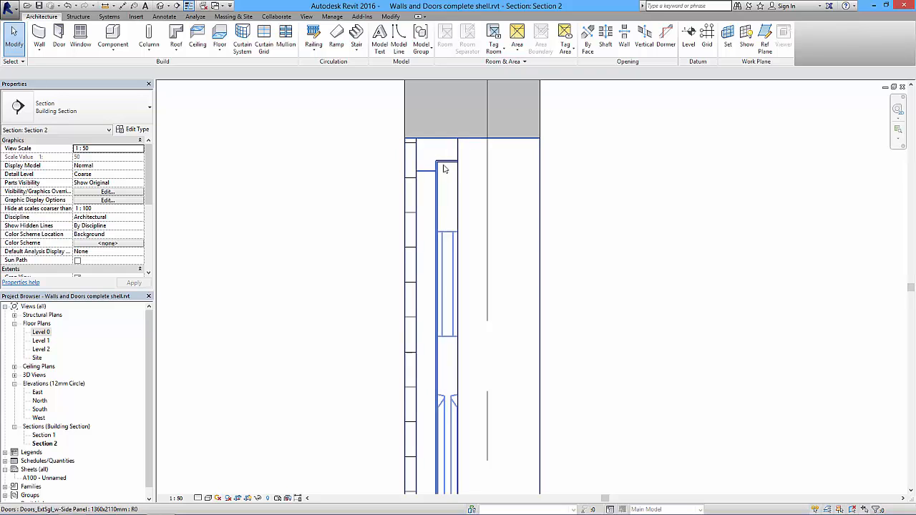
pyautogui.click(207, 498)
pyautogui.click(222, 485)
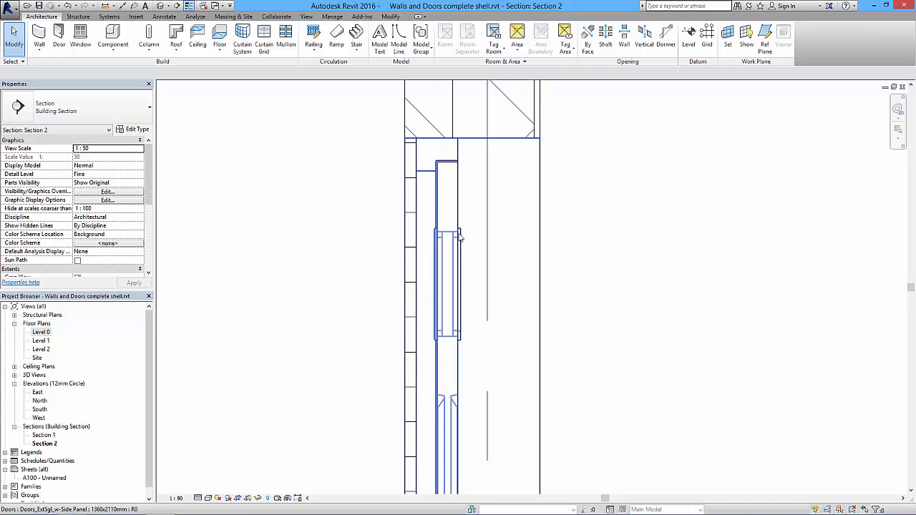
# Step: Examine the entrance door, the wall layers above its head and the surrounding floors in the section view
pyautogui.moveTo(463, 229); pyautogui.dragTo(473, 282, button='middle')
pyautogui.moveTo(515, 247); pyautogui.dragTo(479, 329, button='middle')
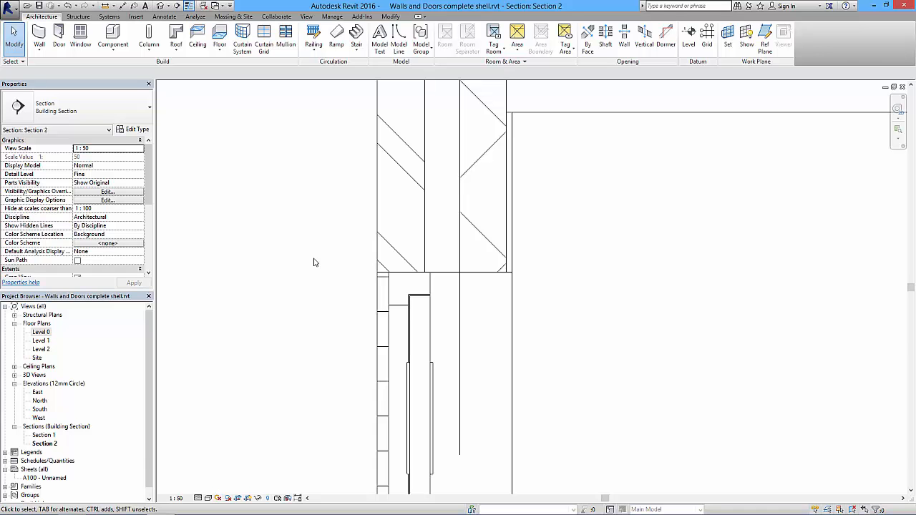
pyautogui.scroll(-4, 413, 286)
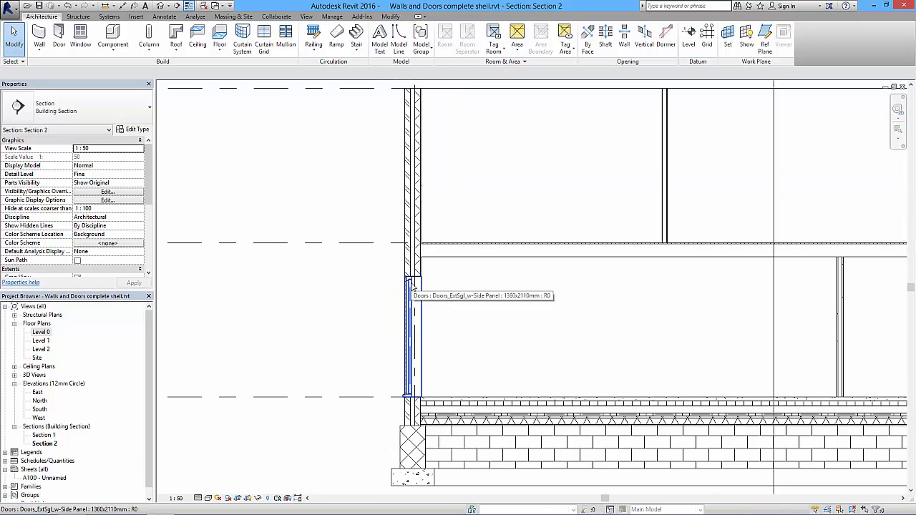
pyautogui.scroll(-2, 412, 286)
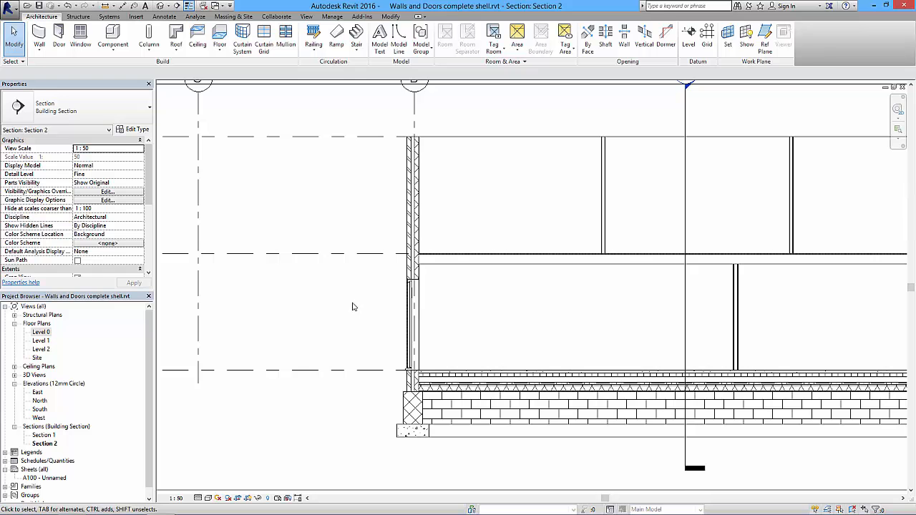
pyautogui.moveTo(457, 331); pyautogui.dragTo(389, 296, button='middle')
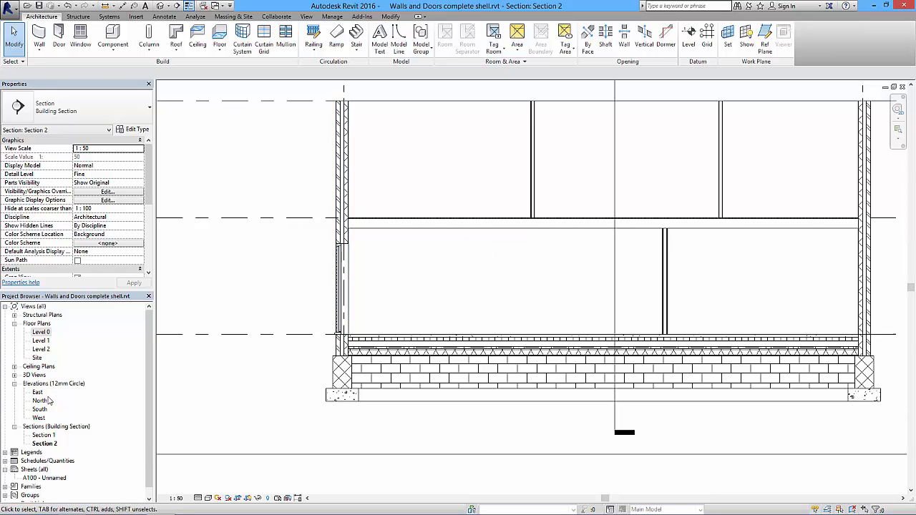
# Step: Return to the Level 0 floor plan and examine the entrance door's jambs and cavity closers up close
pyautogui.doubleClick(41, 332)
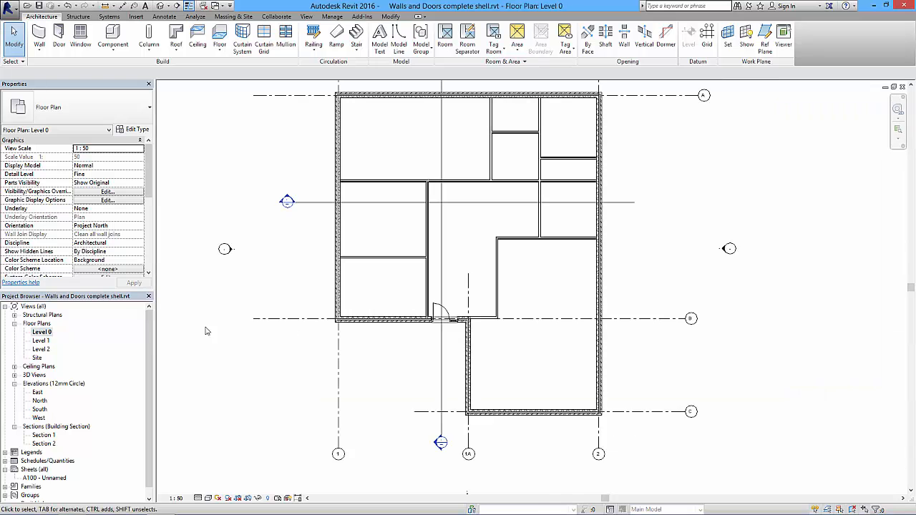
pyautogui.scroll(3, 429, 315)
pyautogui.scroll(5, 421, 327)
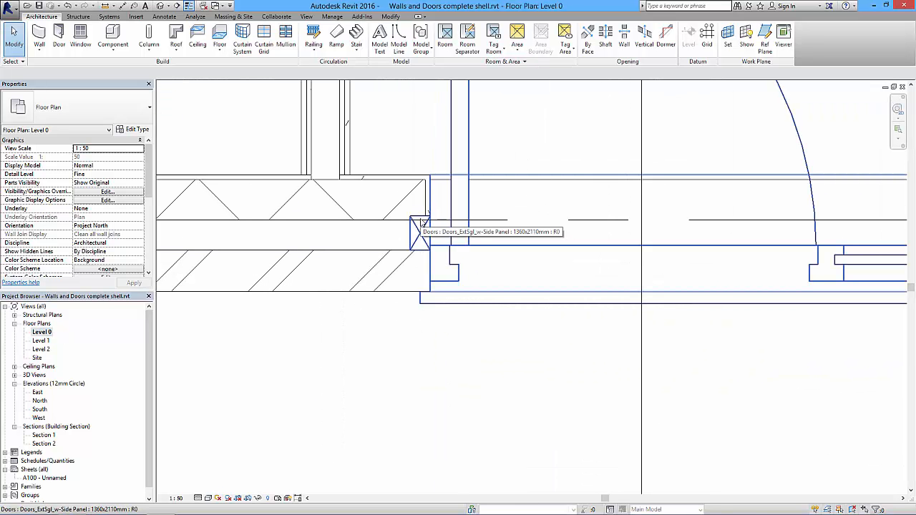
pyautogui.moveTo(504, 269); pyautogui.dragTo(387, 289, button='middle')
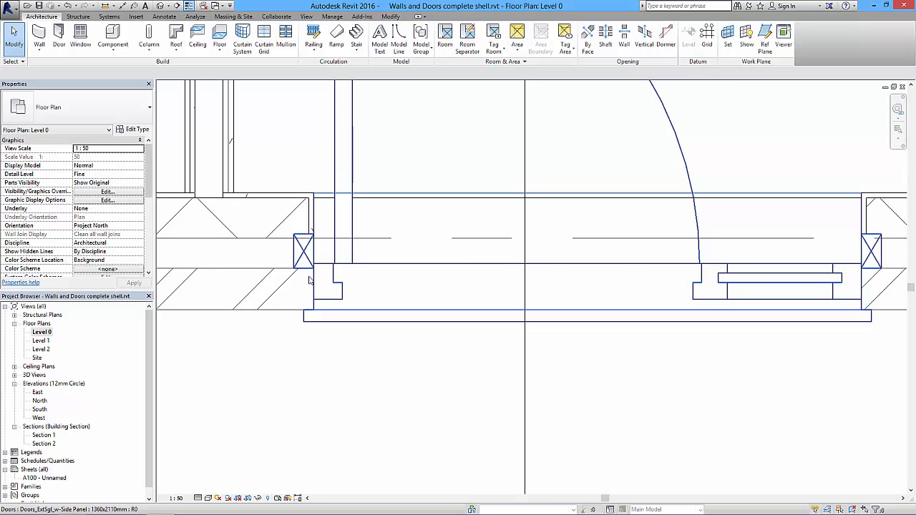
# Step: Set the entrance door type's Cavity Closer Depth to 75, apply it, review the remaining type parameters and close the type properties
pyautogui.click(307, 252)
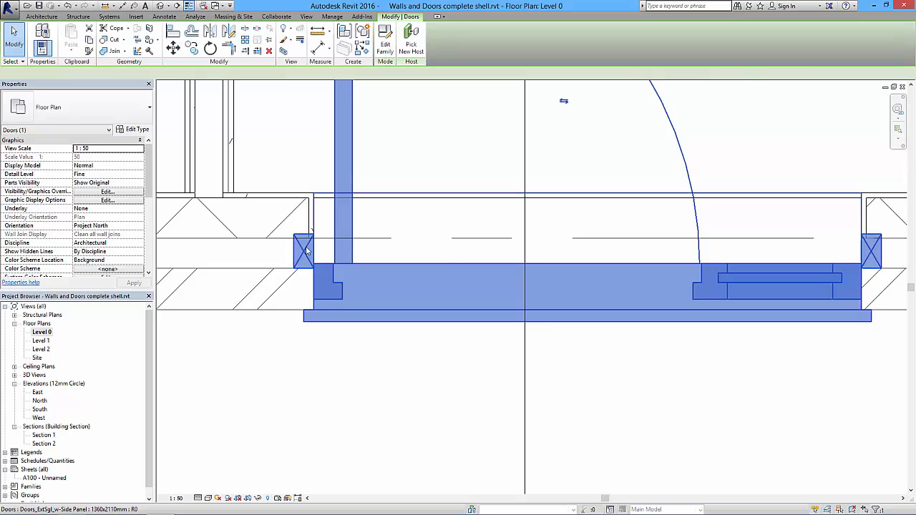
pyautogui.click(135, 129)
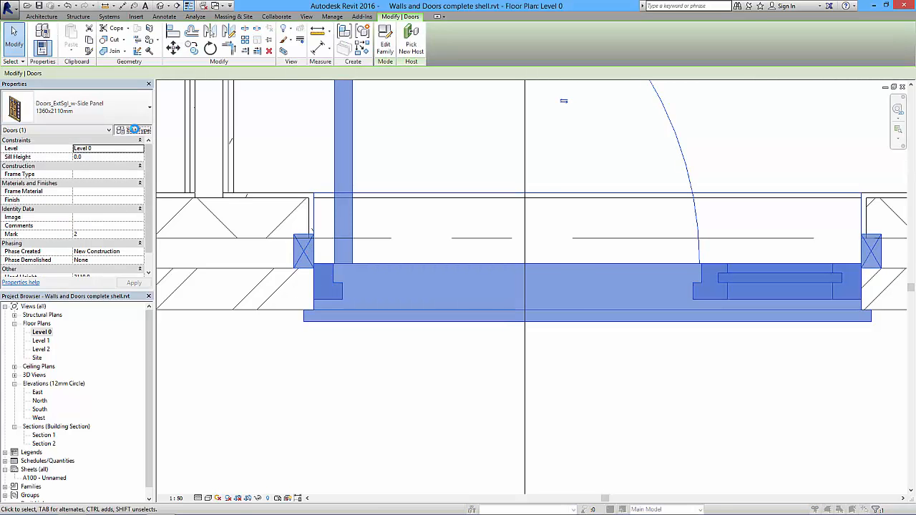
pyautogui.moveTo(377, 85); pyautogui.dragTo(707, 54)
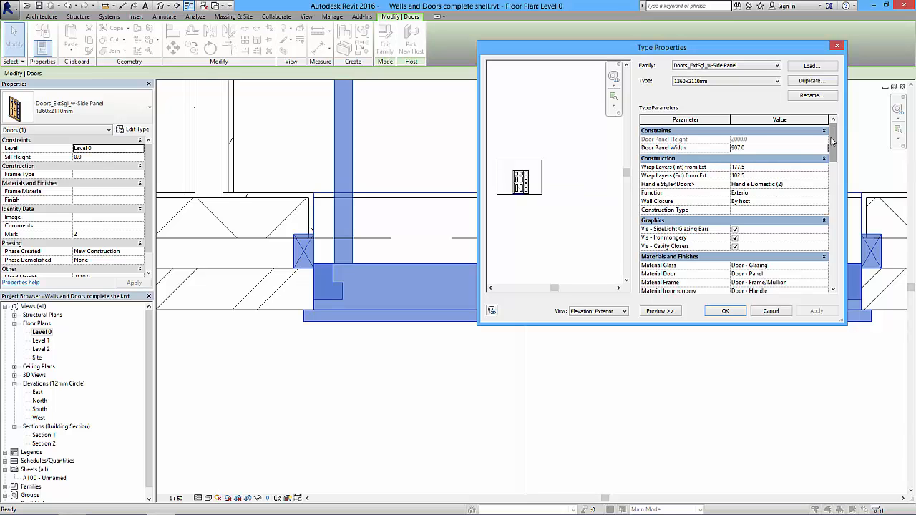
pyautogui.moveTo(835, 144); pyautogui.dragTo(828, 223)
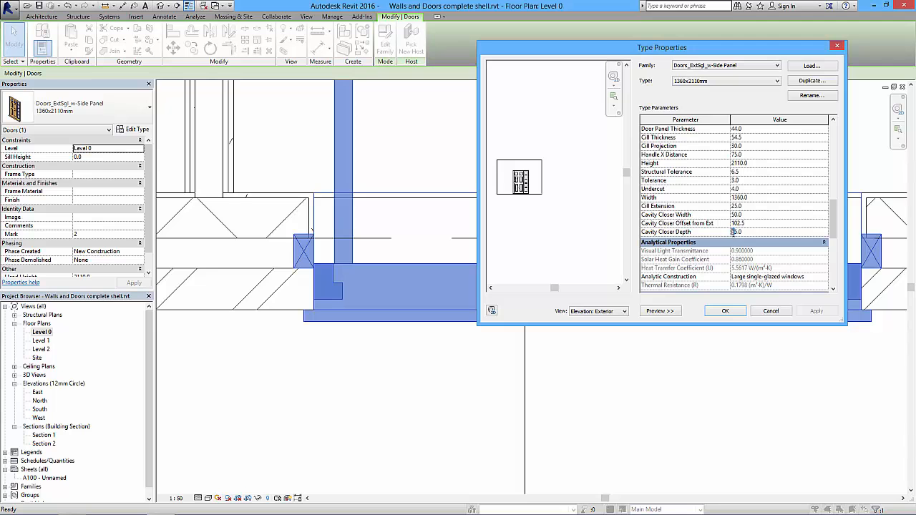
pyautogui.write('7')
pyautogui.click(814, 312)
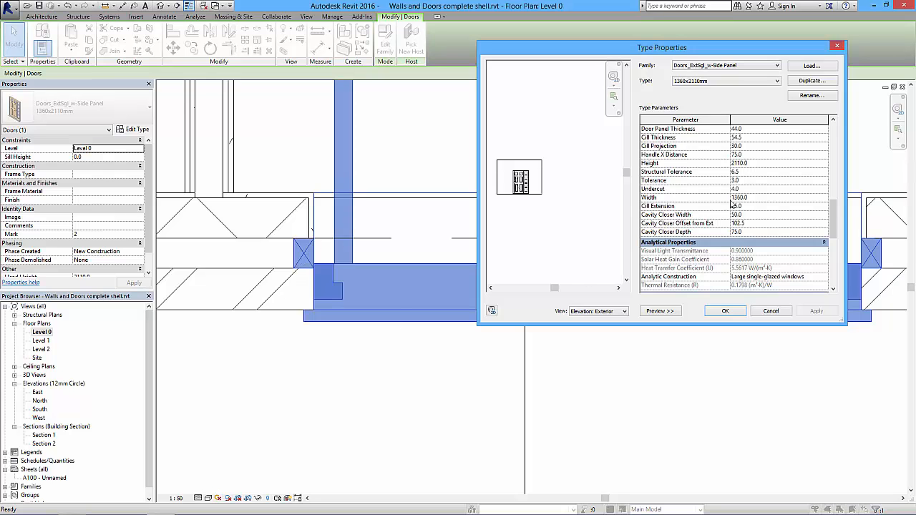
pyautogui.moveTo(834, 229); pyautogui.dragTo(831, 280)
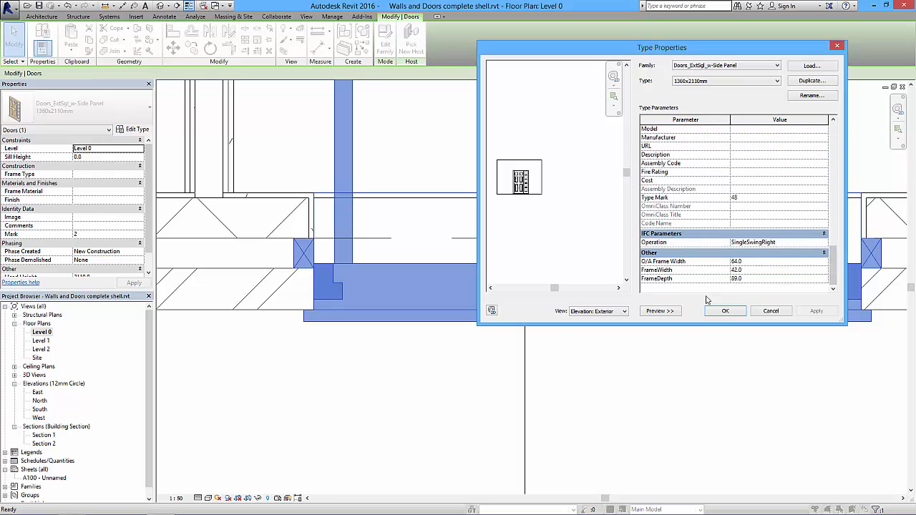
pyautogui.click(771, 310)
pyautogui.press('Escape')
# Step: Open the entrance door's family for editing and show its Ref. Level floor plan
pyautogui.scroll(-2, 677, 379)
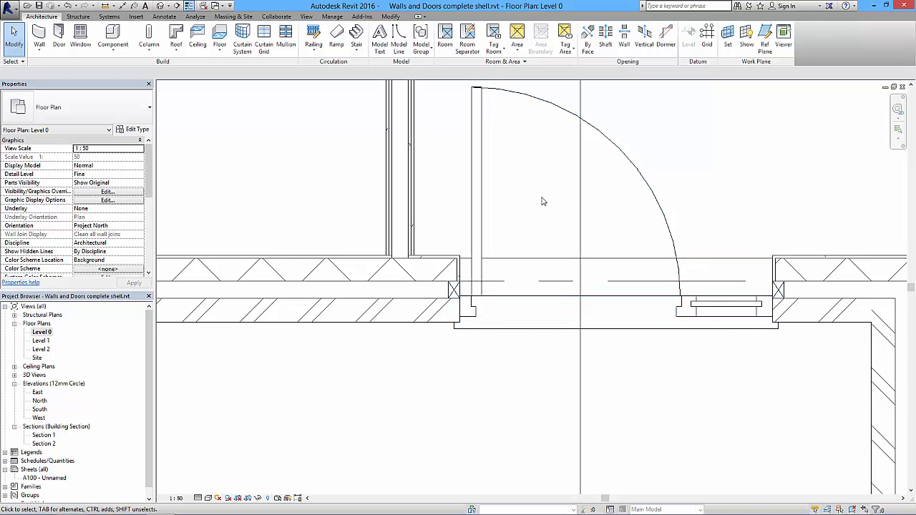
pyautogui.moveTo(542, 203); pyautogui.dragTo(484, 237, button='middle')
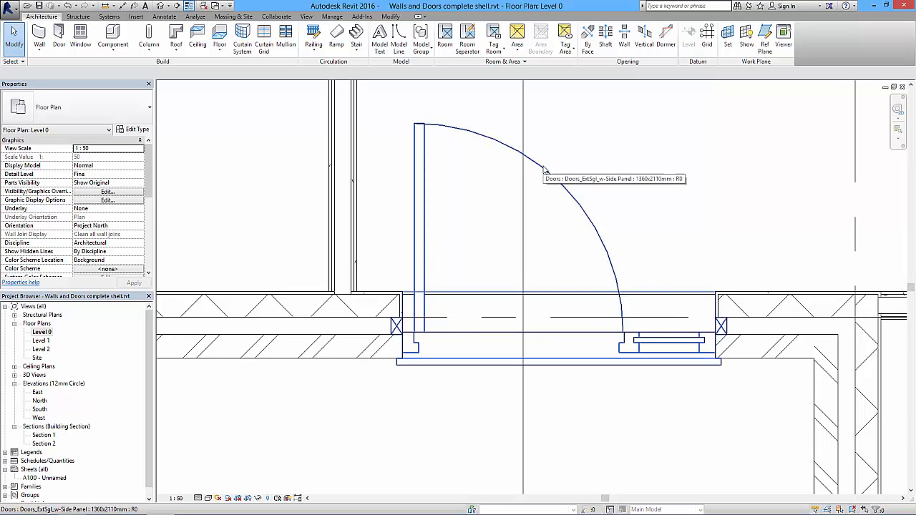
pyautogui.rightClick(418, 134)
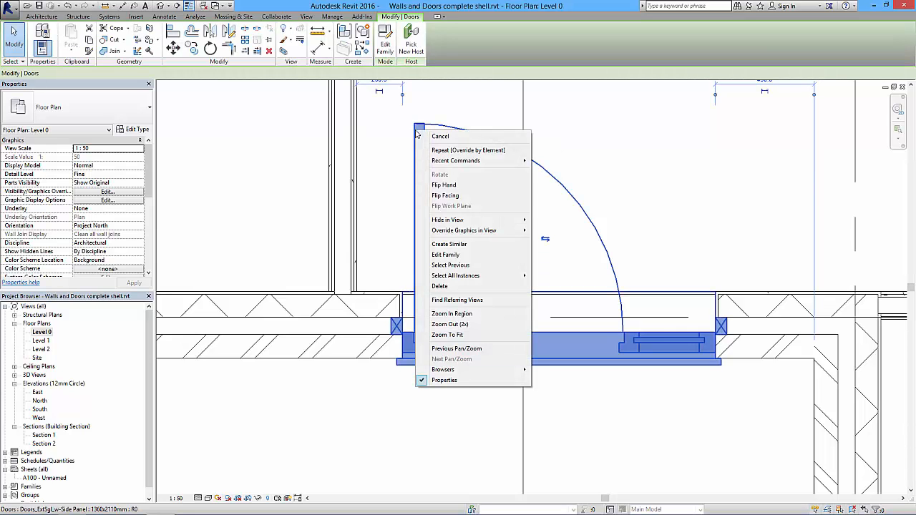
pyautogui.click(449, 255)
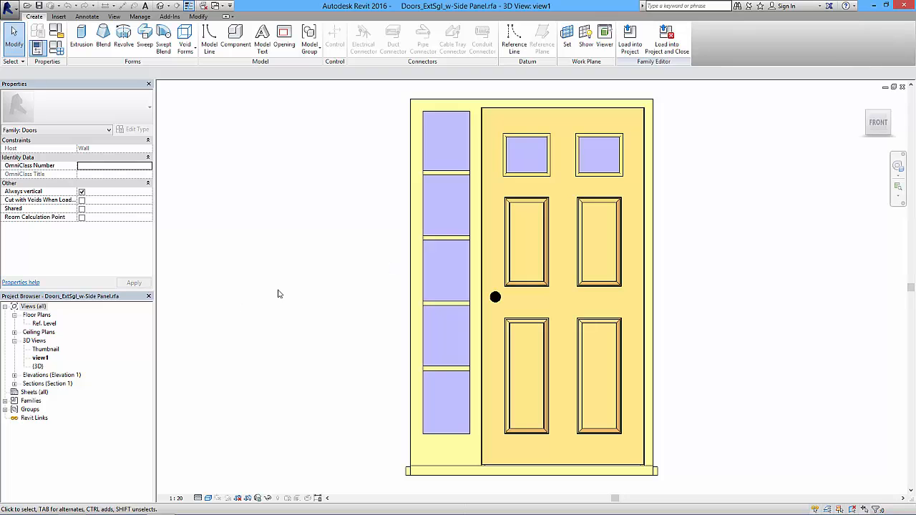
pyautogui.doubleClick(46, 324)
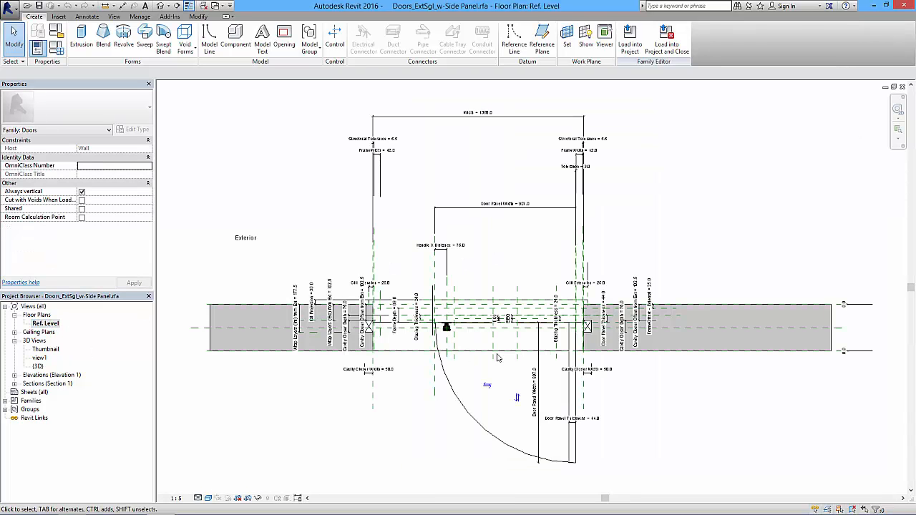
# Step: Set the view scale of the door family's Ref. Level plan to 1:1 to shrink the dimension text around the cavity closer
pyautogui.scroll(2, 443, 350)
pyautogui.scroll(2, 390, 309)
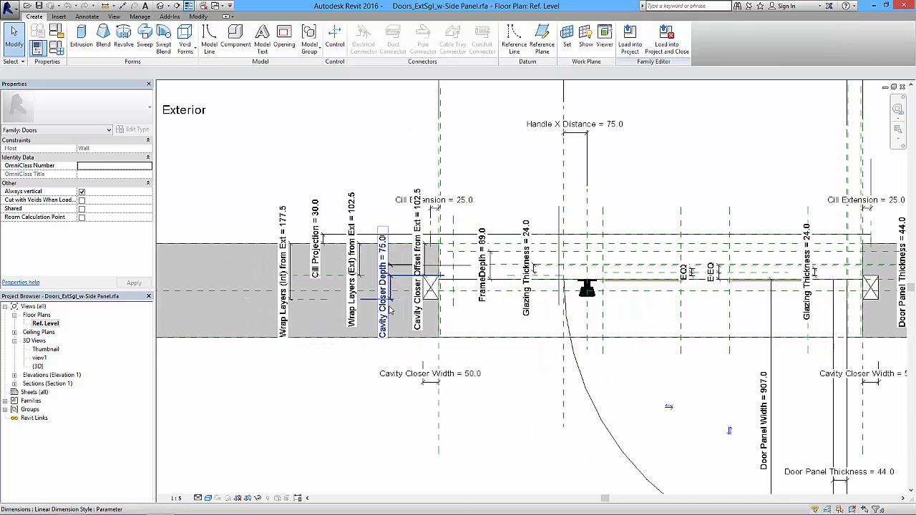
pyautogui.scroll(2, 390, 310)
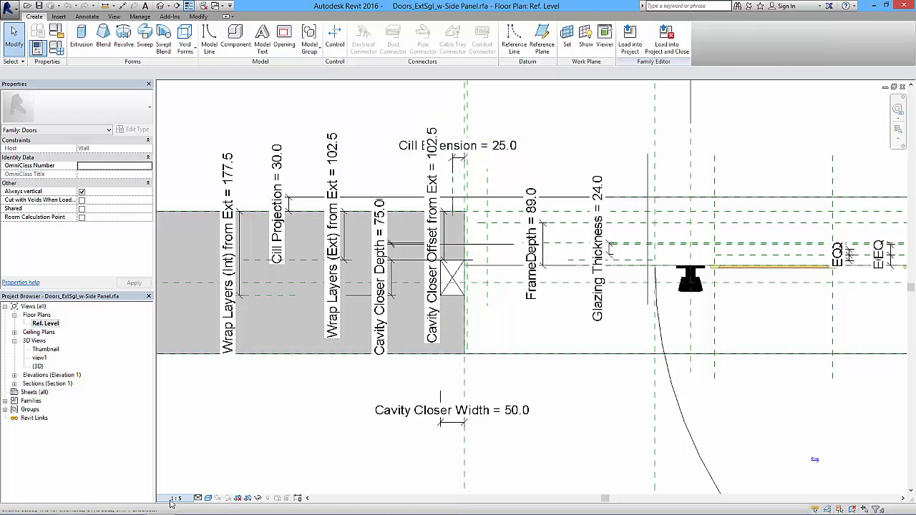
pyautogui.click(176, 498)
pyautogui.click(179, 362)
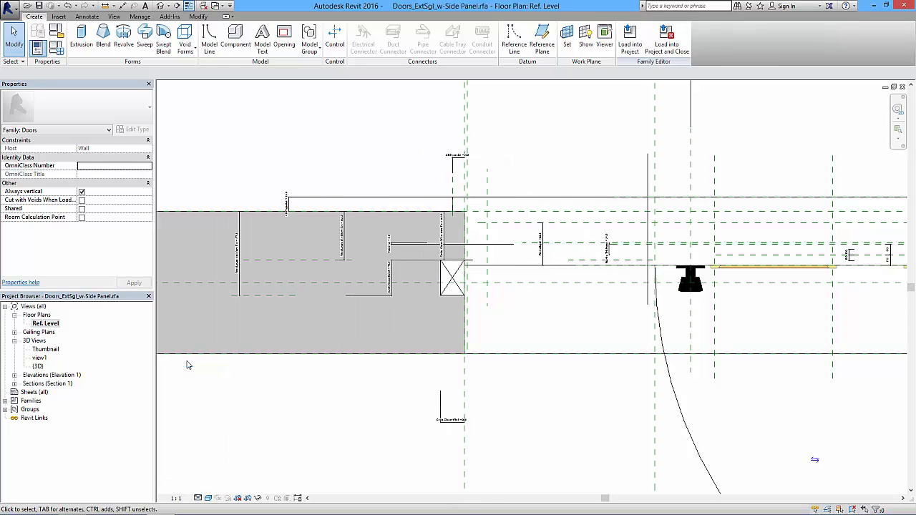
# Step: Examine the cavity closer's symbolic lines and parameter dimensions, and the door swing, in the family's plan
pyautogui.scroll(5, 451, 270)
pyautogui.moveTo(451, 270); pyautogui.dragTo(444, 295, button='middle')
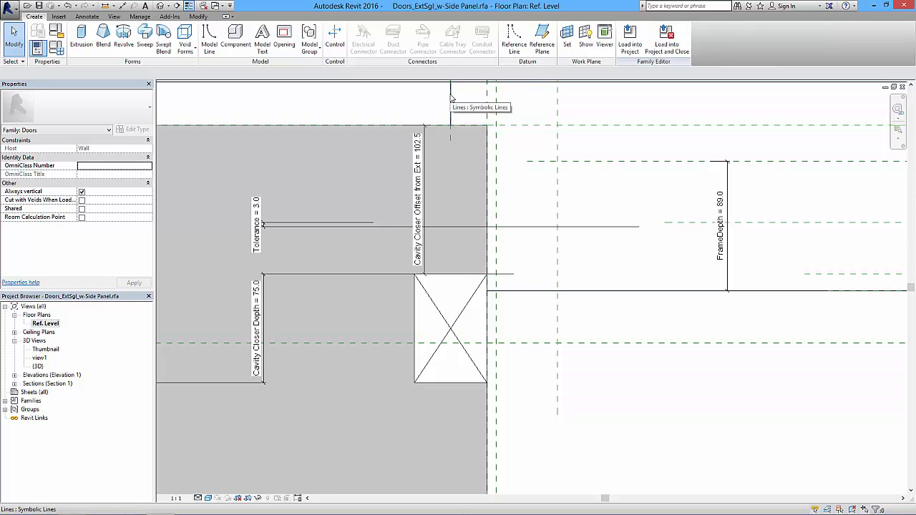
pyautogui.scroll(-5, 525, 280)
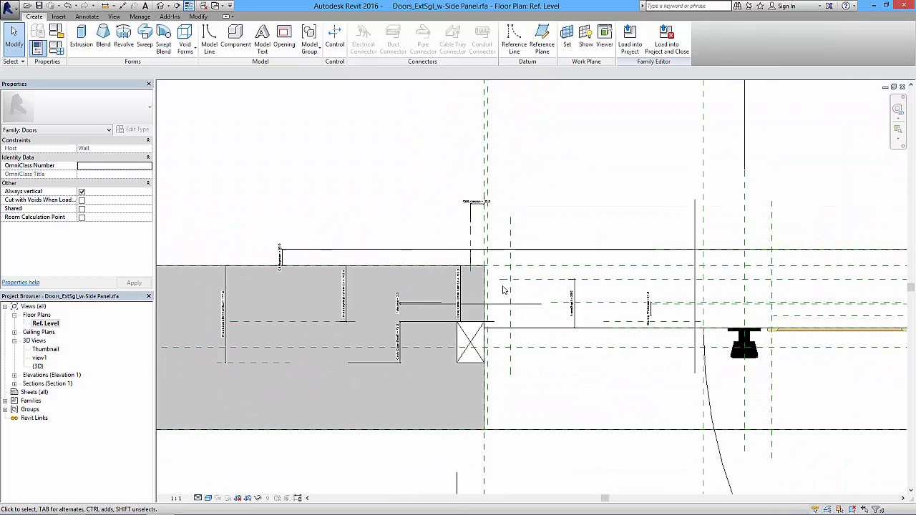
pyautogui.scroll(-4, 503, 290)
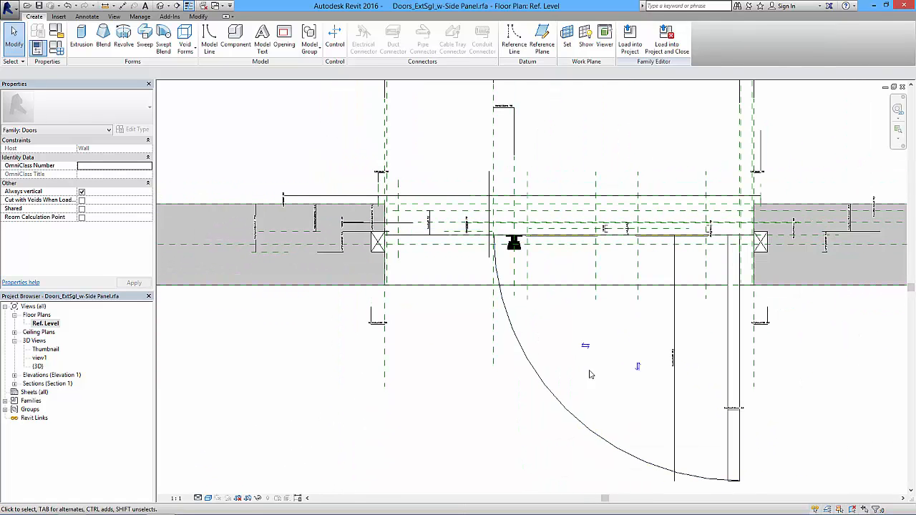
pyautogui.moveTo(649, 423); pyautogui.dragTo(553, 353, button='middle')
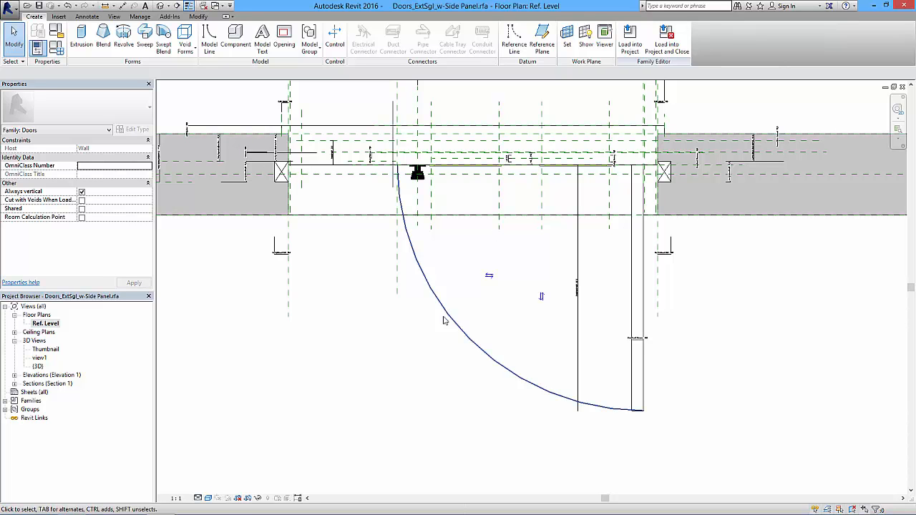
# Step: Examine the family plan's origin reference plane and the cavity closer depth, offset and door panel thickness dimensions around both jambs
pyautogui.moveTo(424, 304); pyautogui.dragTo(689, 362, button='middle')
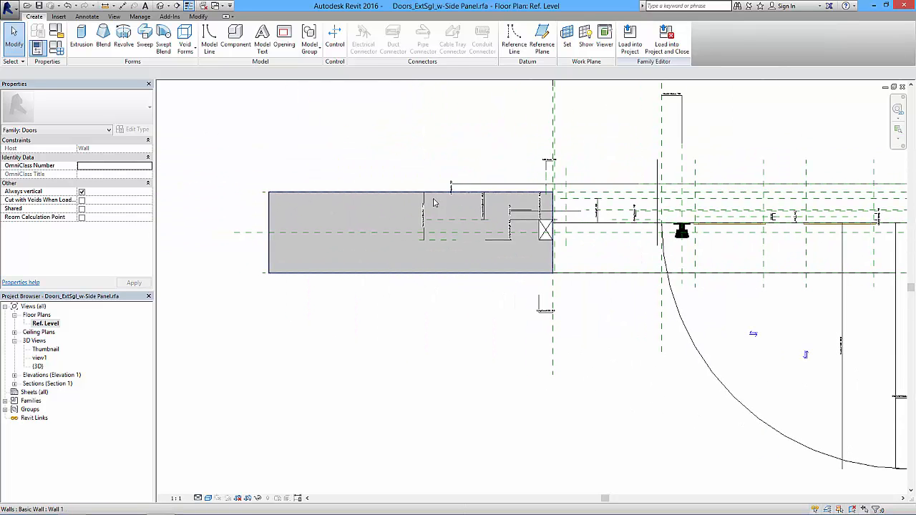
pyautogui.click(254, 233)
pyautogui.moveTo(331, 284); pyautogui.dragTo(191, 224, button='middle')
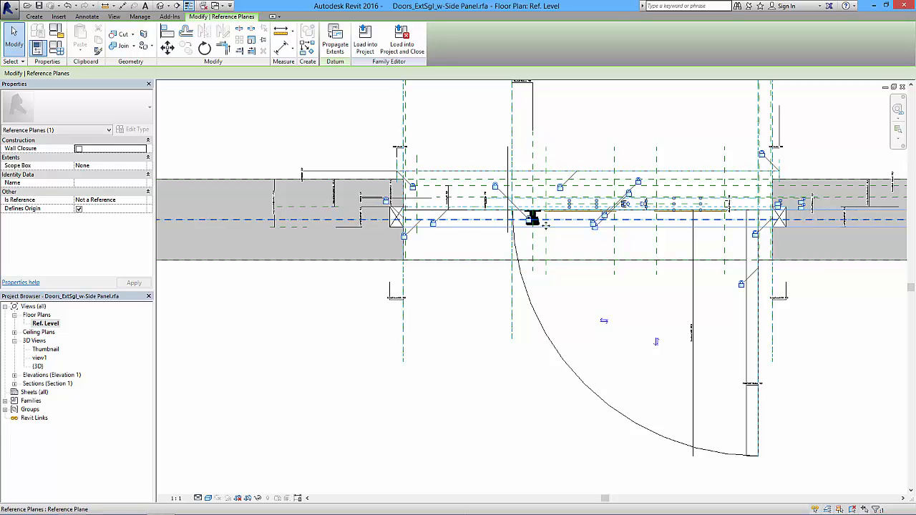
pyautogui.moveTo(799, 240); pyautogui.dragTo(526, 303, button='middle')
pyautogui.scroll(6, 607, 249)
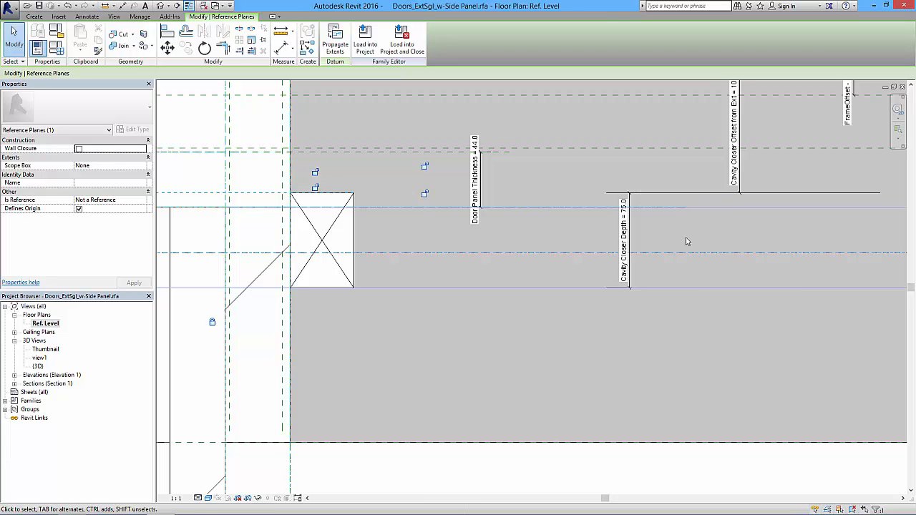
pyautogui.moveTo(686, 242); pyautogui.dragTo(603, 319, button='middle')
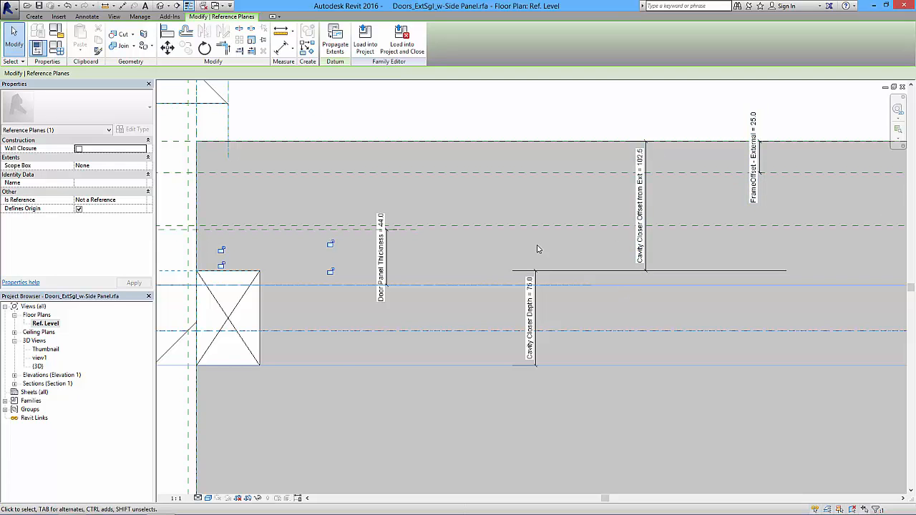
pyautogui.scroll(-5, 542, 247)
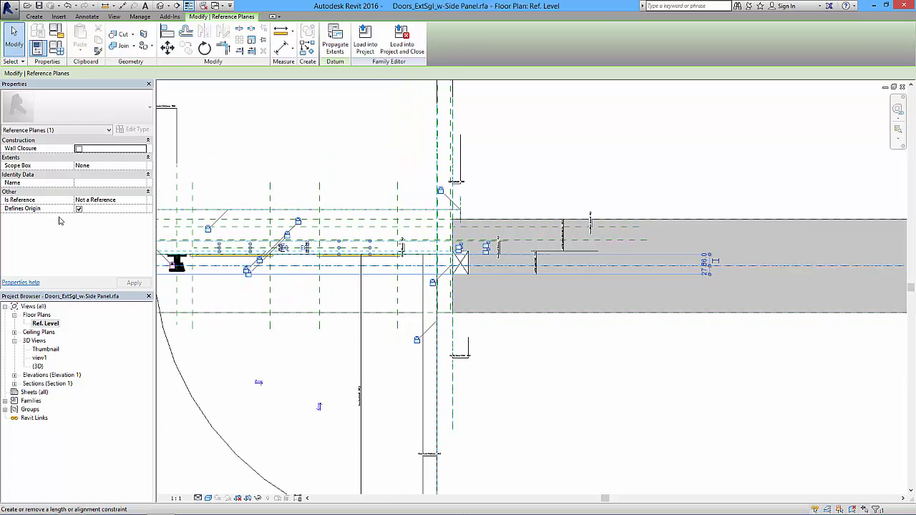
# Step: Open the door family's Exterior elevation and examine the panels, stile and rail dimensions, handle and side light
pyautogui.doubleClick(47, 376)
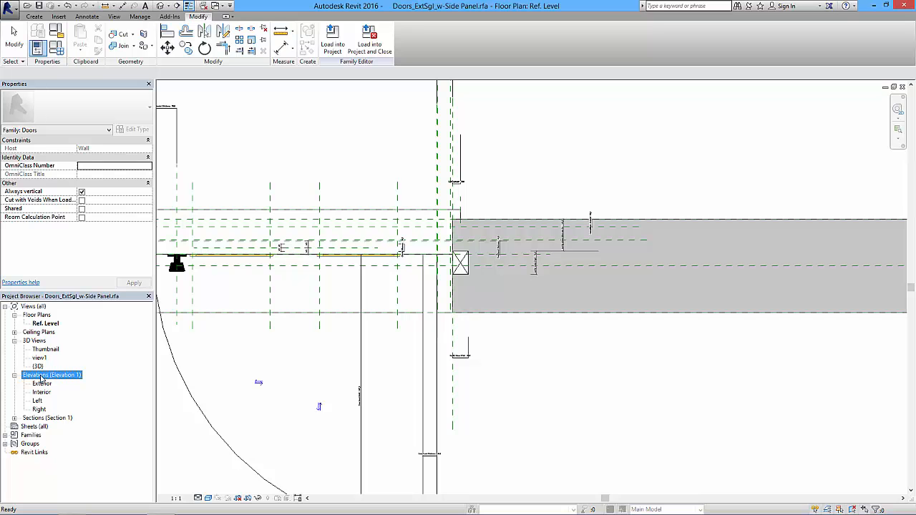
pyautogui.doubleClick(42, 383)
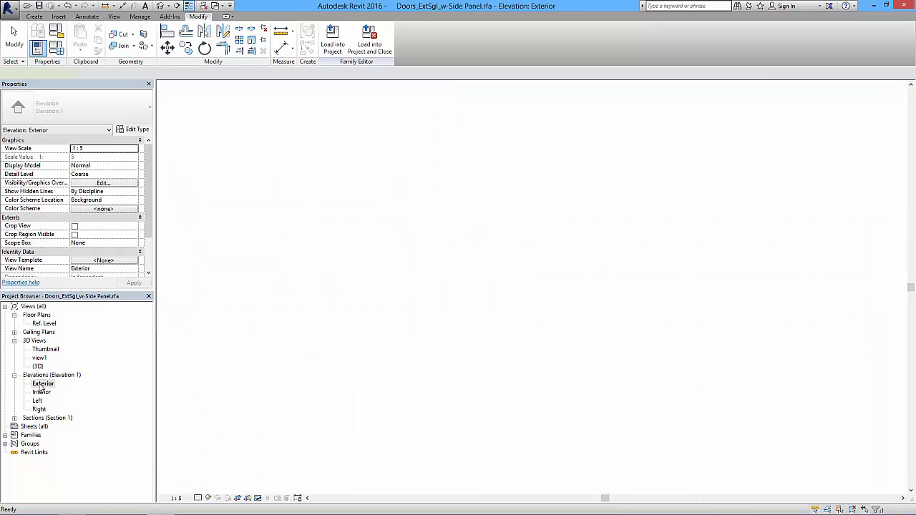
pyautogui.click(655, 292)
pyautogui.scroll(6, 528, 306)
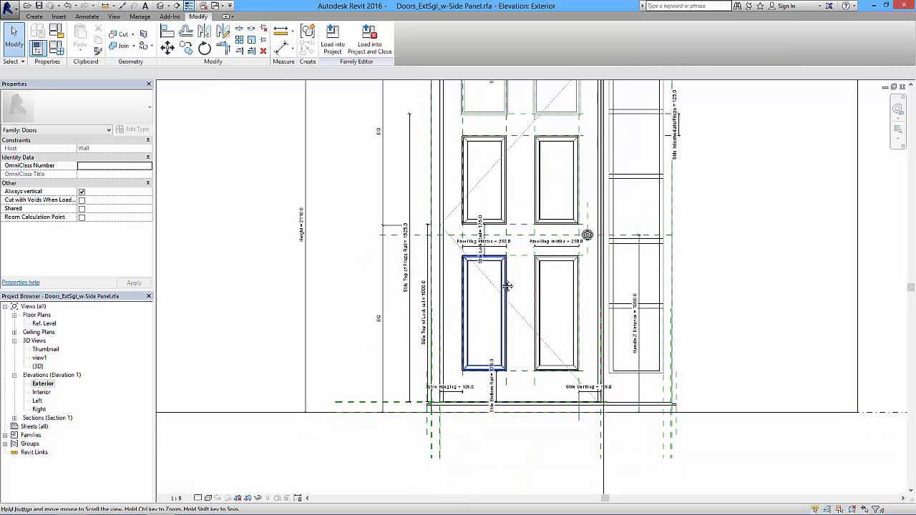
pyautogui.keyDown('ctrl'); pyautogui.scroll(3, 458, 300); pyautogui.keyUp('ctrl')
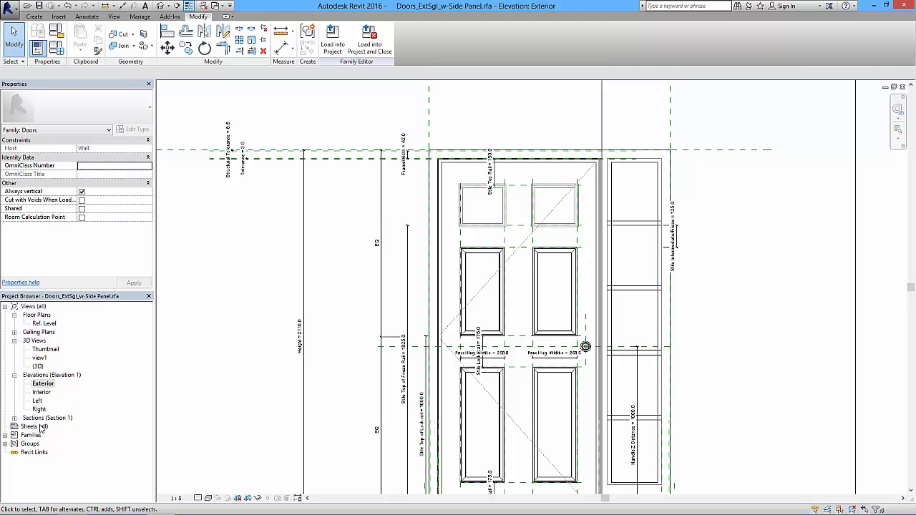
# Step: Open the door family's Section 1 view and examine the glazing, cill and frame head over the full height
pyautogui.click(15, 418)
pyautogui.doubleClick(44, 427)
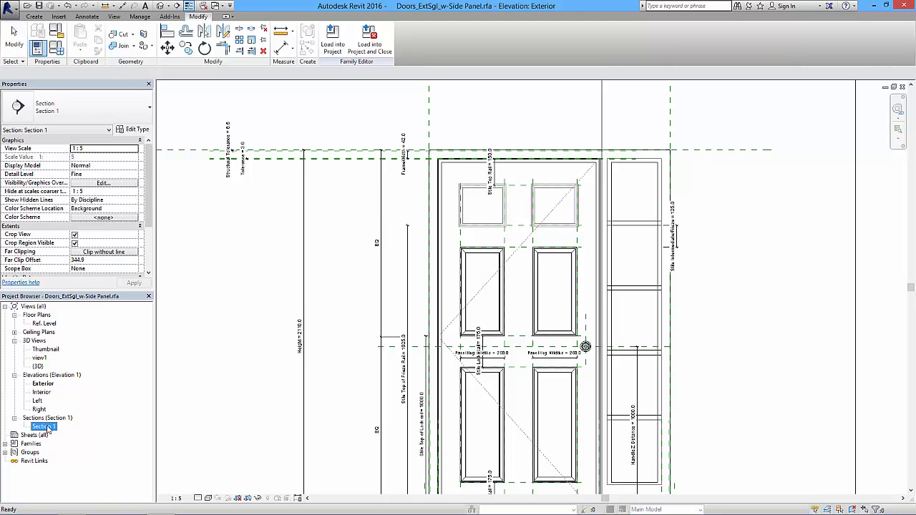
pyautogui.scroll(3, 543, 386)
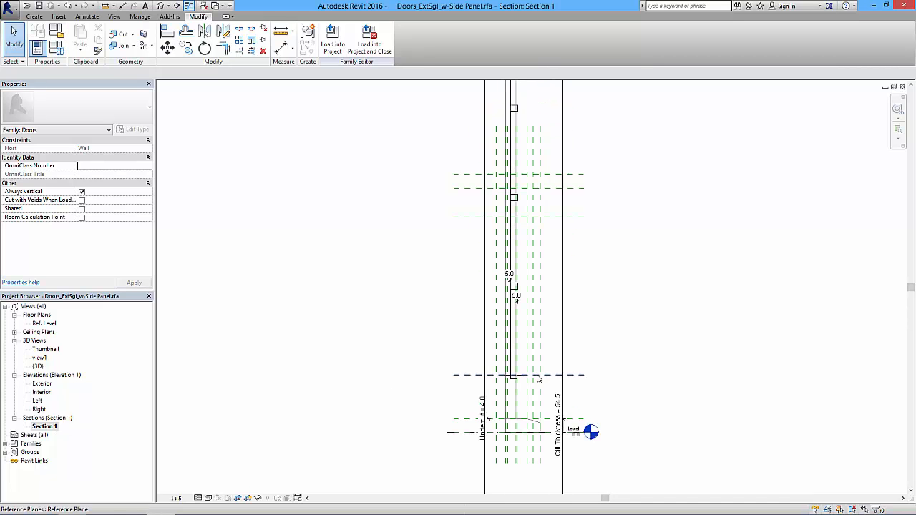
pyautogui.moveTo(619, 256); pyautogui.dragTo(595, 443, button='middle')
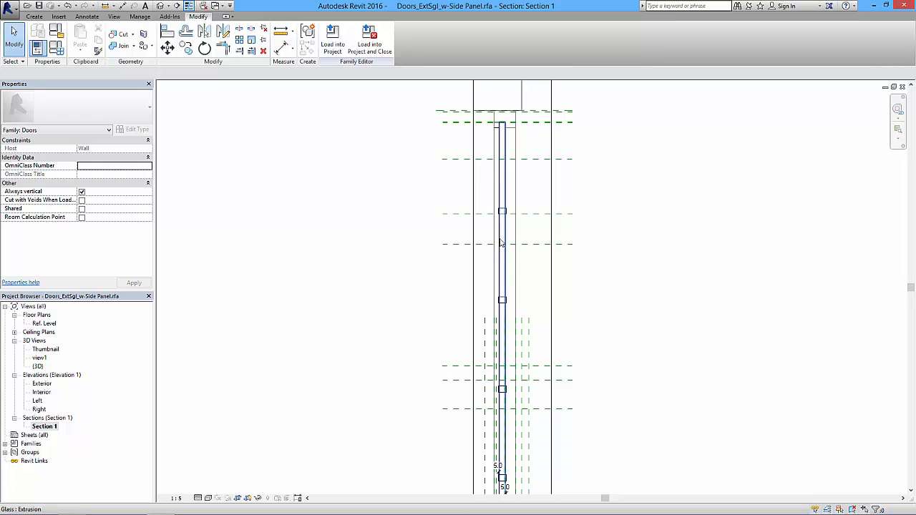
pyautogui.moveTo(602, 305); pyautogui.dragTo(595, 193, button='middle')
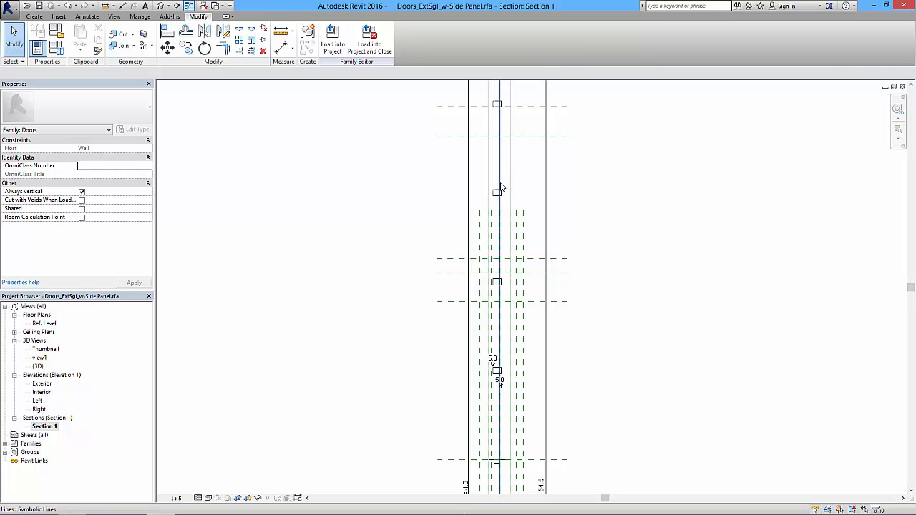
pyautogui.moveTo(568, 208); pyautogui.dragTo(561, 281, button='middle')
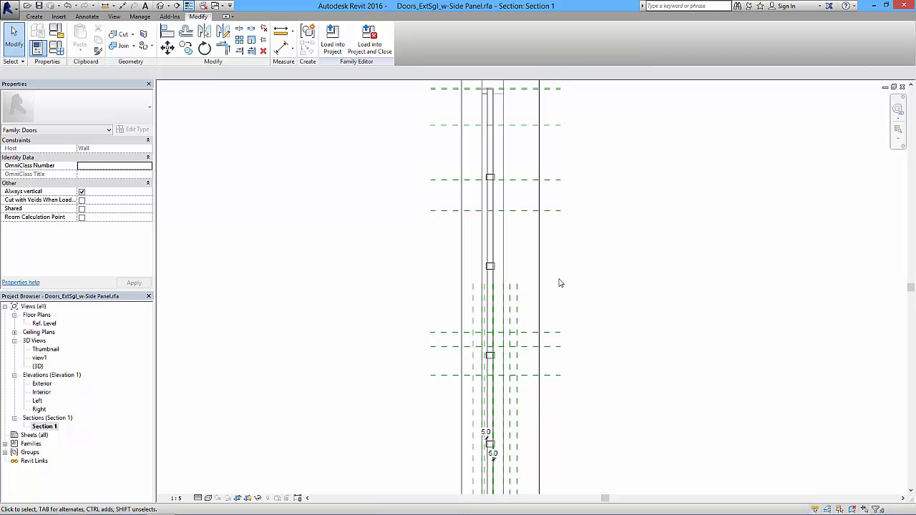
# Step: Close all the door family's views without saving it, return to the project's Level 0 plan and dismiss the save reminder
pyautogui.click(904, 88)
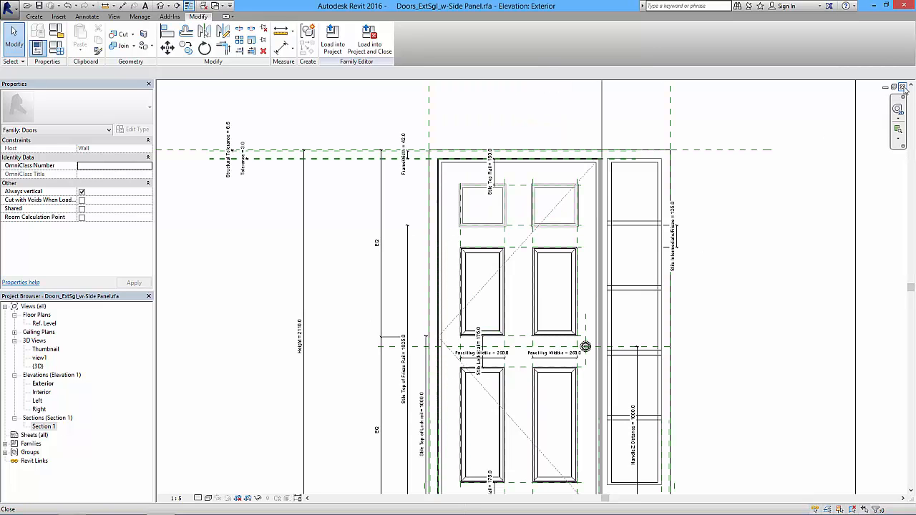
pyautogui.click(903, 88)
pyautogui.click(904, 88)
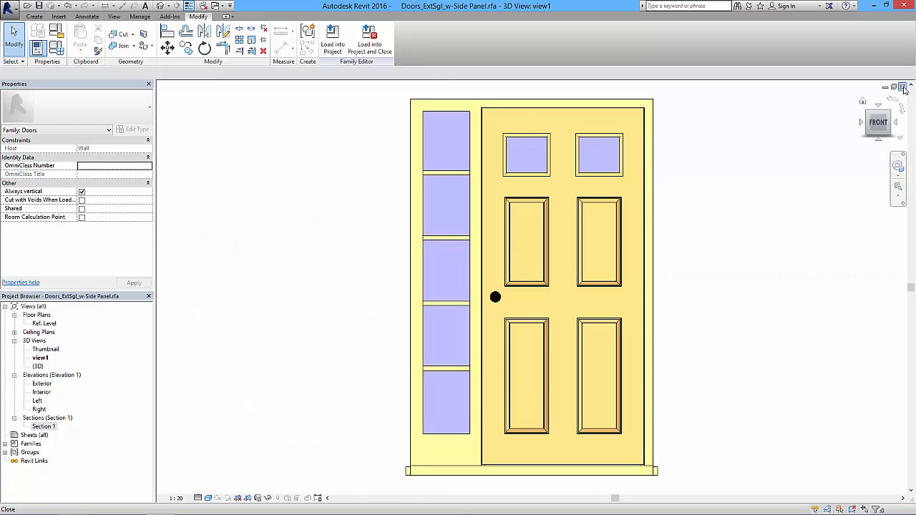
pyautogui.click(903, 87)
pyautogui.click(484, 270)
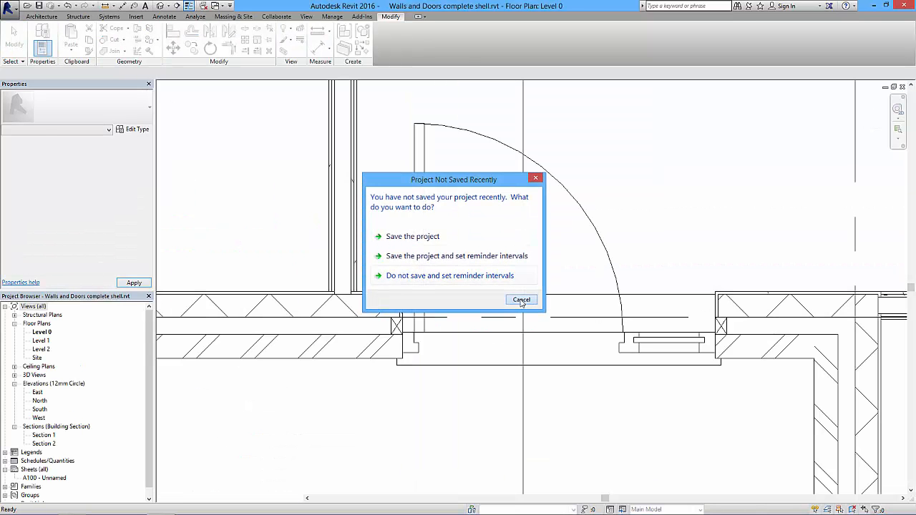
pyautogui.click(521, 299)
# Step: Place Doors_IntSgl 910x2110mm doors in the hall's west wall and in the partition between the two southwest rooms
pyautogui.scroll(-4, 533, 308)
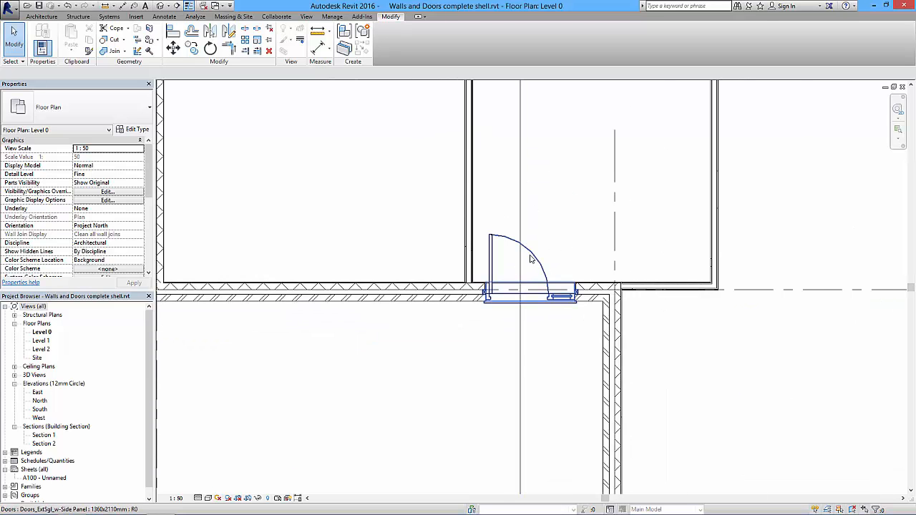
pyautogui.scroll(-2, 508, 289)
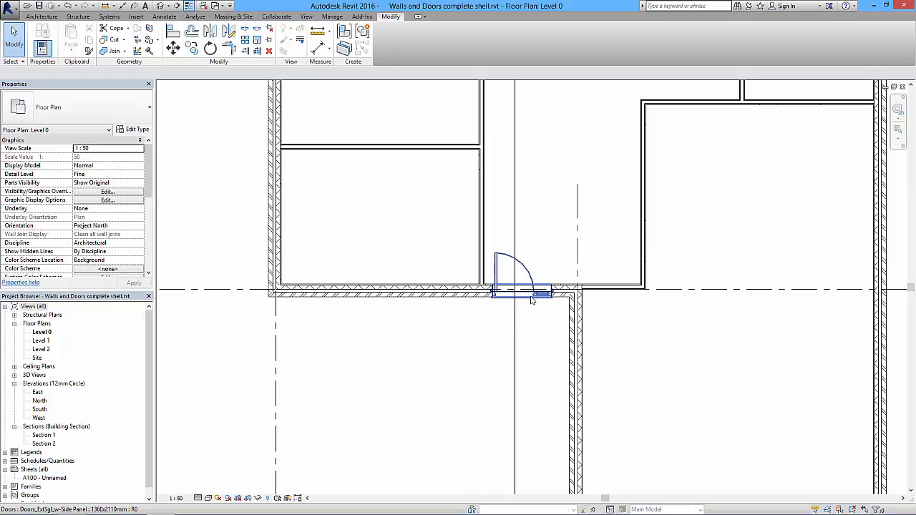
pyautogui.scroll(-3, 472, 310)
pyautogui.moveTo(474, 313); pyautogui.dragTo(470, 370, button='middle')
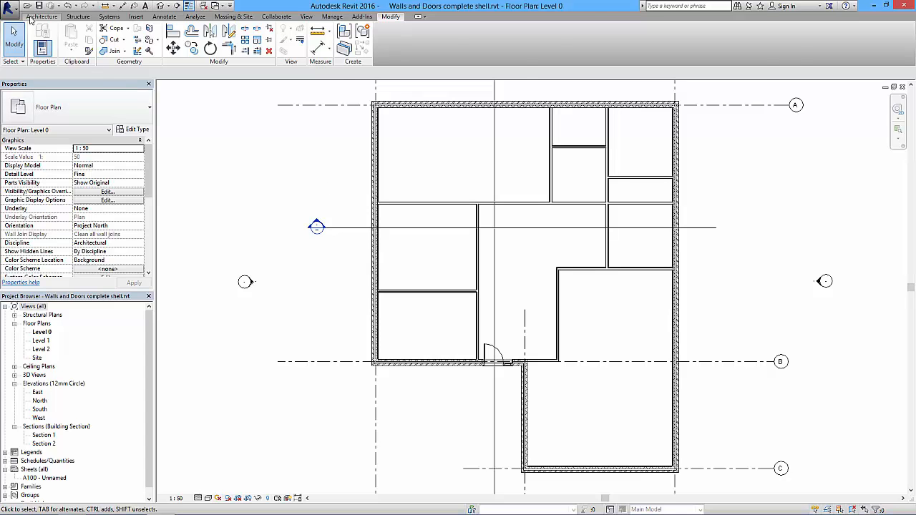
pyautogui.click(34, 17)
pyautogui.click(59, 40)
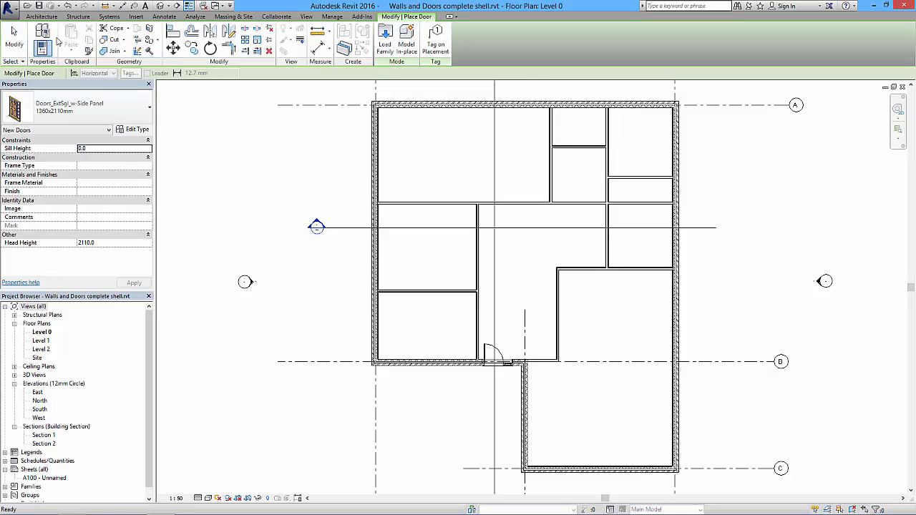
pyautogui.click(86, 107)
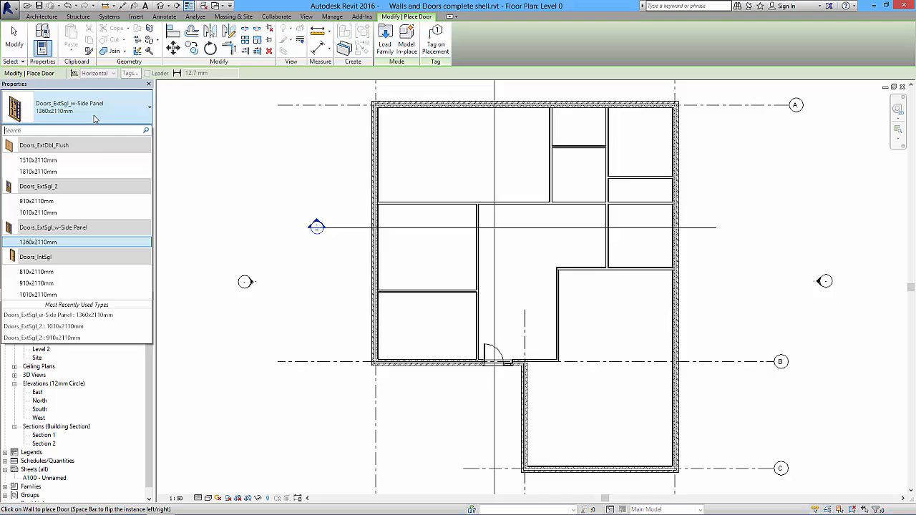
pyautogui.click(36, 283)
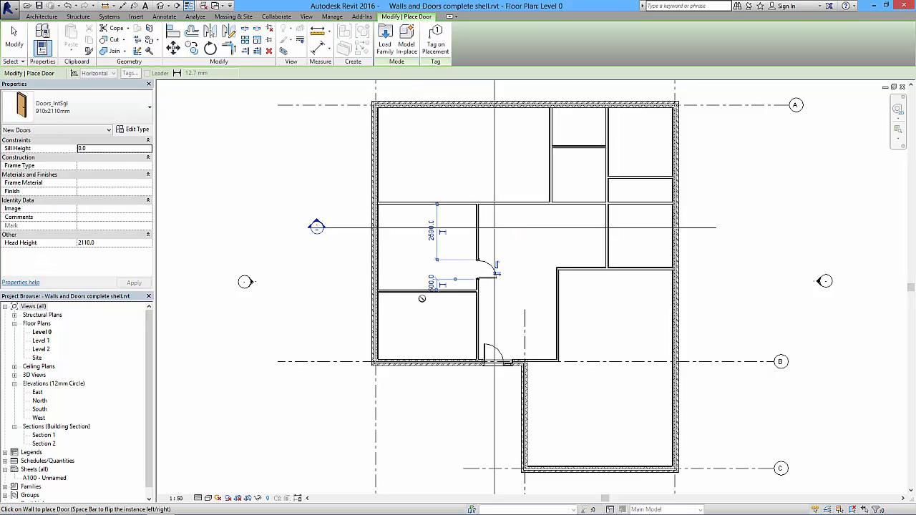
pyautogui.click(421, 294)
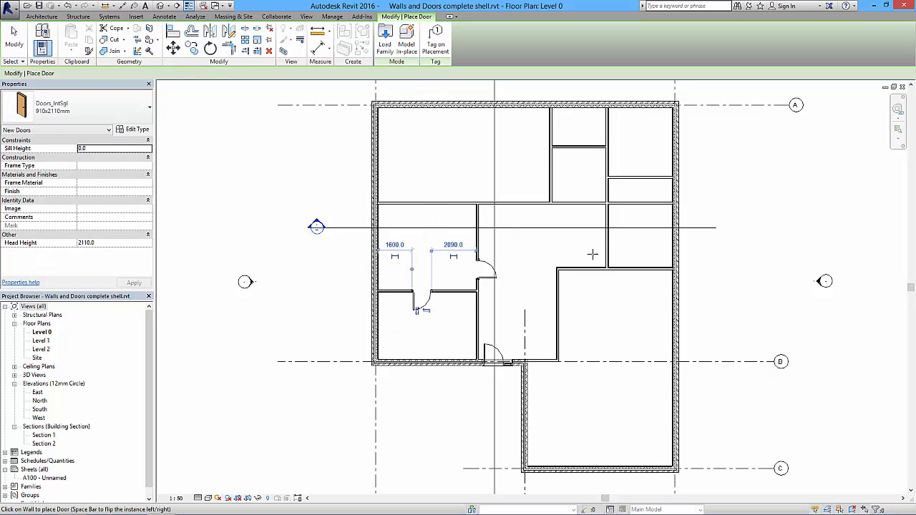
# Step: Place 910x2110mm internal doors in the hall's north wall, the two small northern rooms' west wall and the northeast room's south wall
pyautogui.click(547, 179)
pyautogui.click(504, 207)
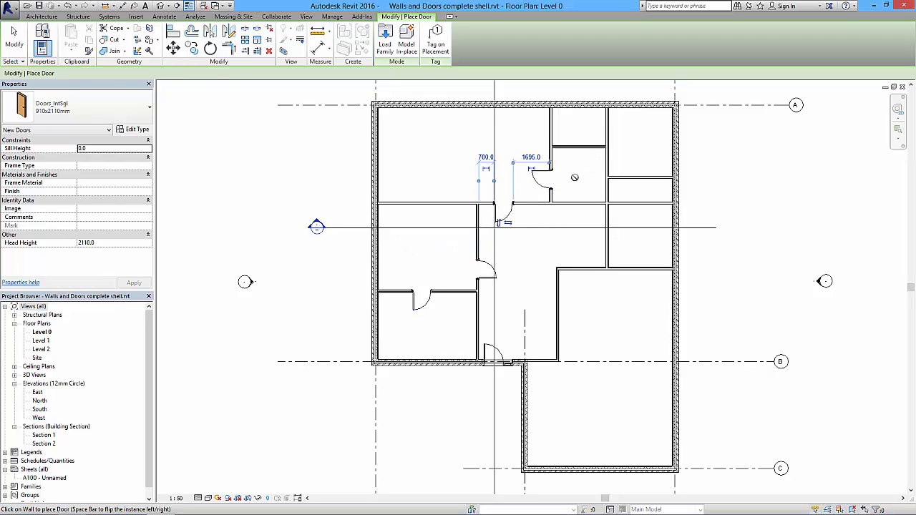
pyautogui.click(548, 126)
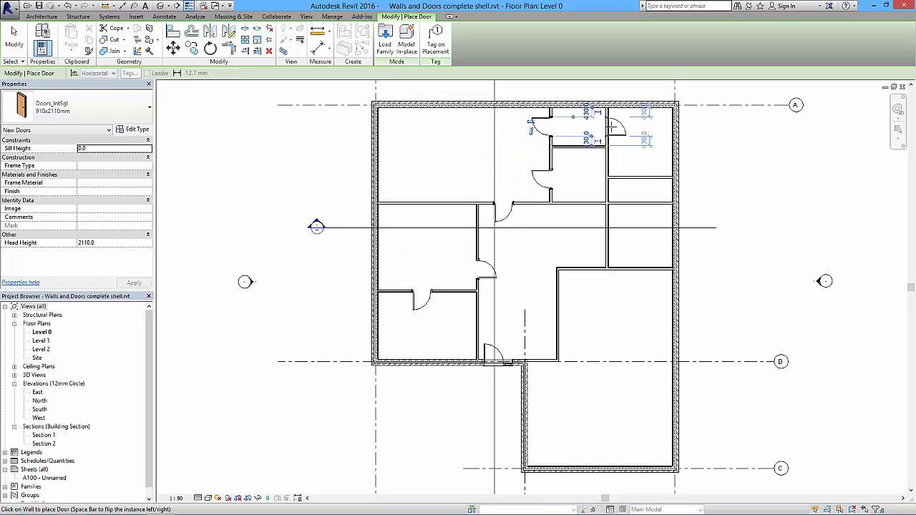
pyautogui.click(642, 178)
# Step: Place 910x2110mm internal doors at the hall's east end and in the southeast room's west and north walls, and finish door placement
pyautogui.click(606, 250)
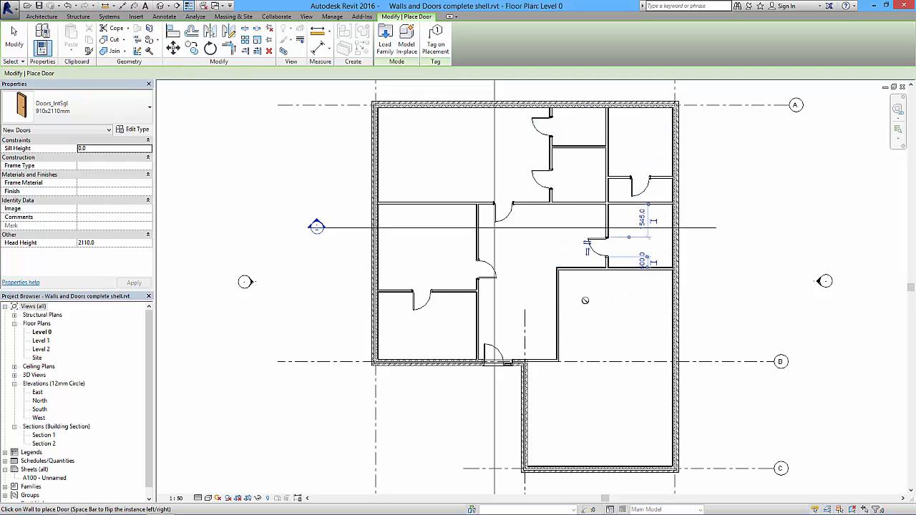
pyautogui.click(557, 325)
pyautogui.click(577, 272)
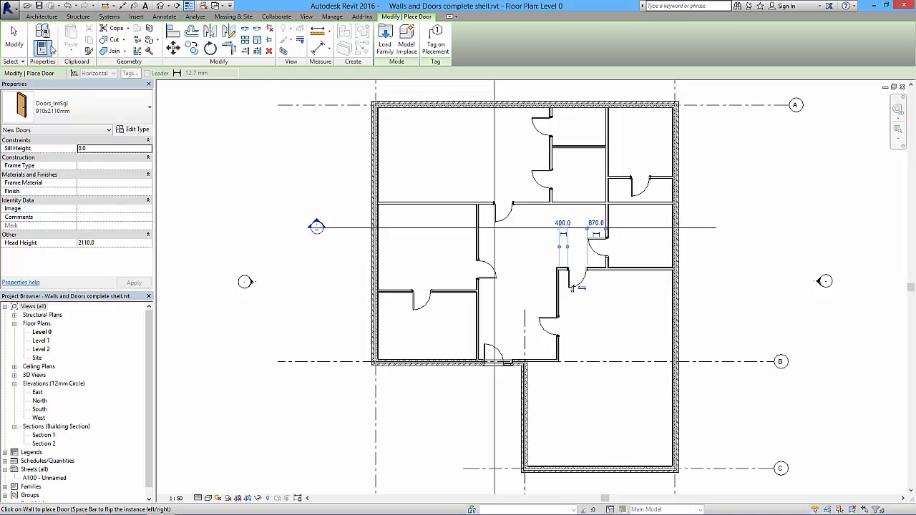
pyautogui.click(14, 37)
# Step: Flip the southeast room's north door to hinge on its east side and open into the room, and delete that room's west door
pyautogui.click(581, 285)
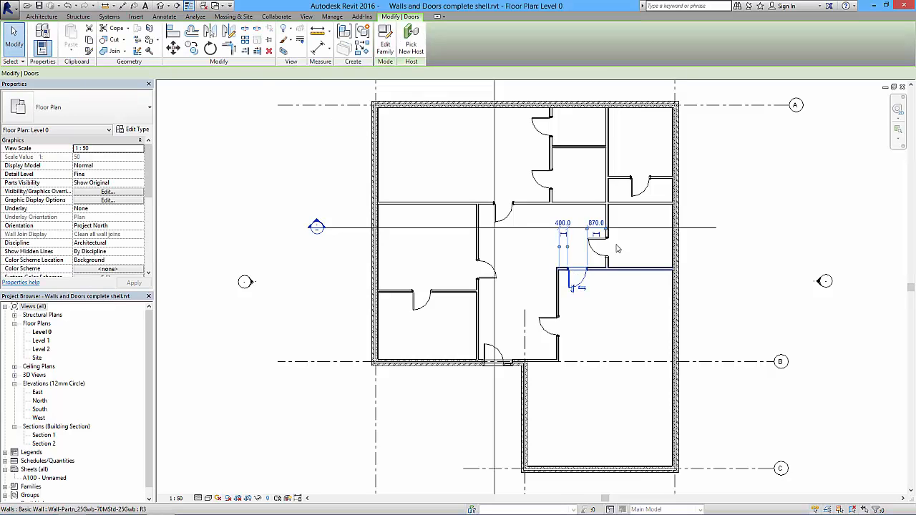
pyautogui.click(583, 289)
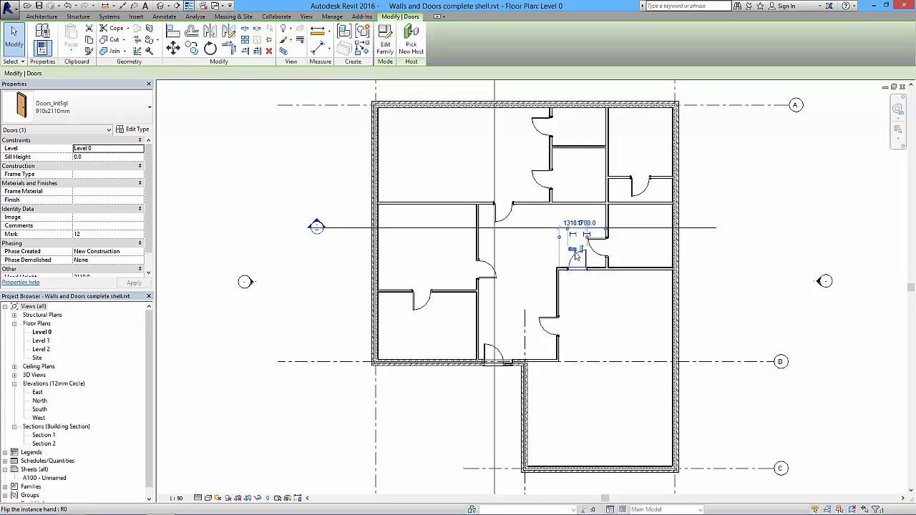
pyautogui.click(581, 249)
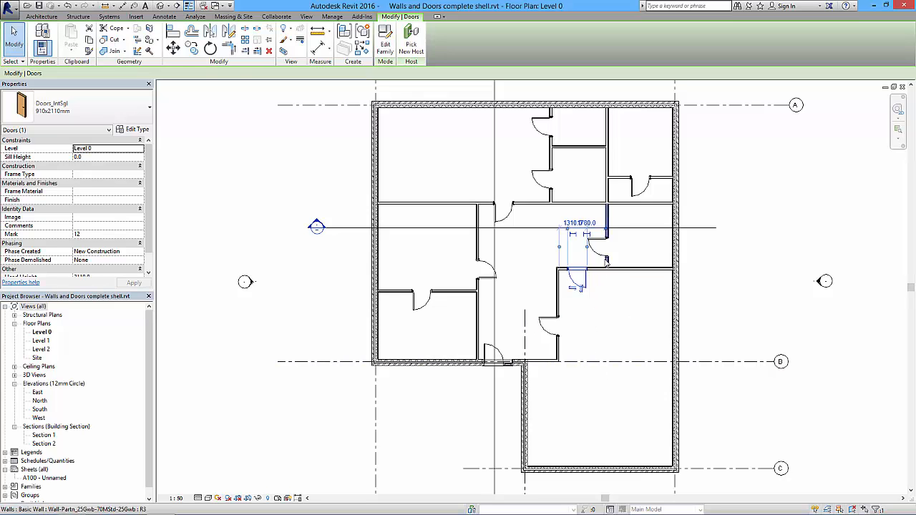
pyautogui.click(548, 323)
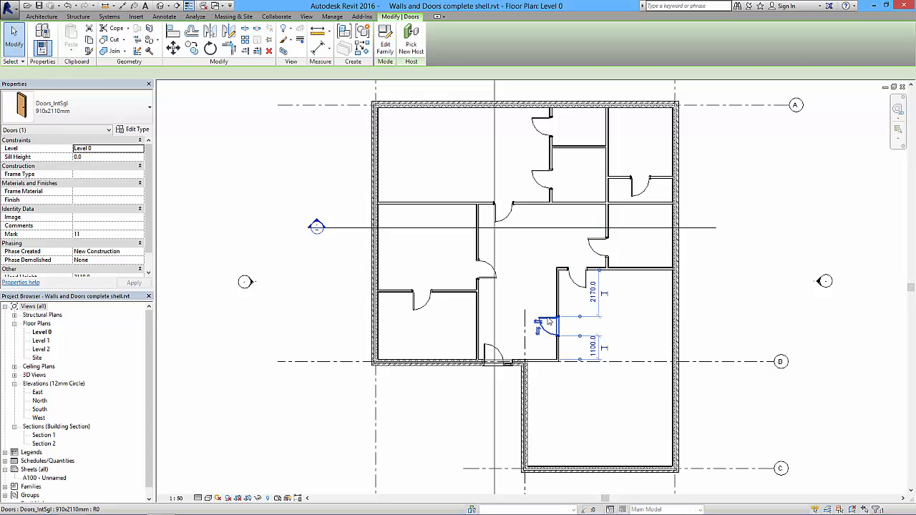
pyautogui.press('Delete')
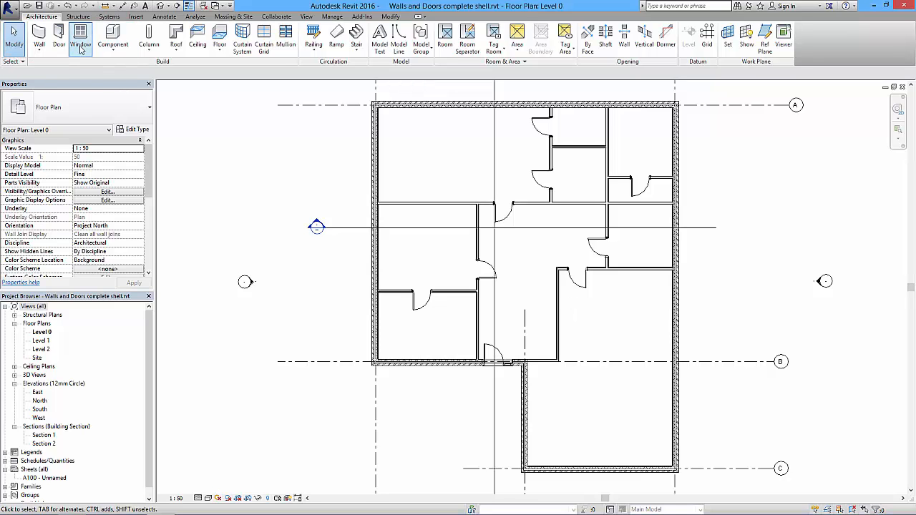
# Step: Place six Windows_Sgl_Plain 910x910mm windows at ground-floor level in the South elevation, three west of the entrance door and three between grids 1A and 2
pyautogui.doubleClick(41, 410)
pyautogui.scroll(-2, 330, 275)
pyautogui.scroll(-4, 336, 280)
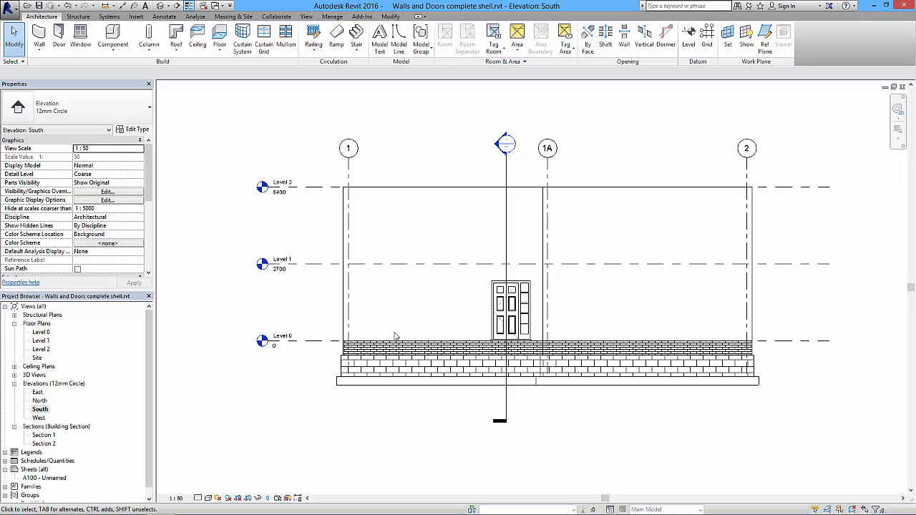
pyautogui.click(85, 46)
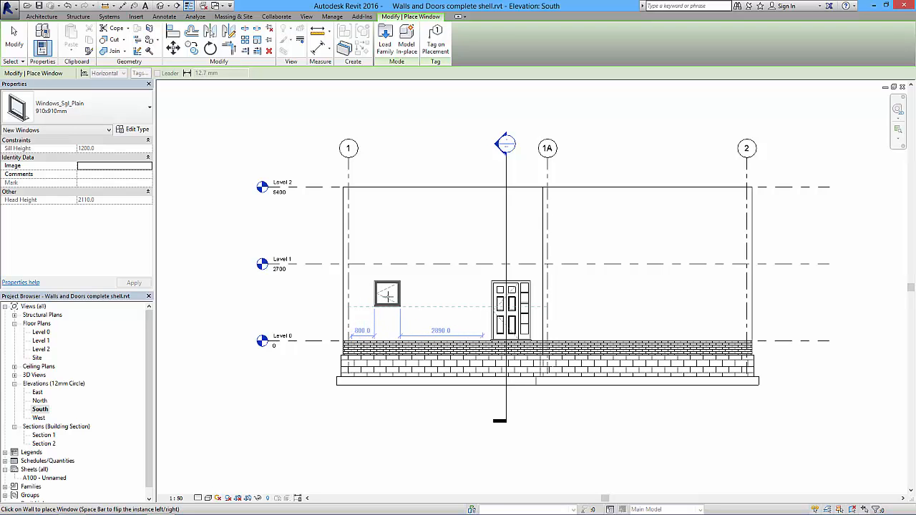
pyautogui.click(379, 295)
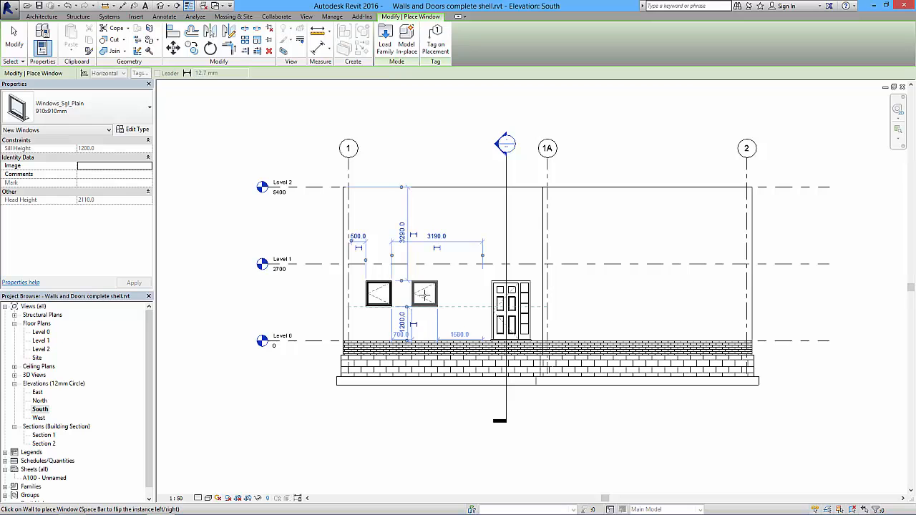
pyautogui.click(425, 294)
pyautogui.click(469, 293)
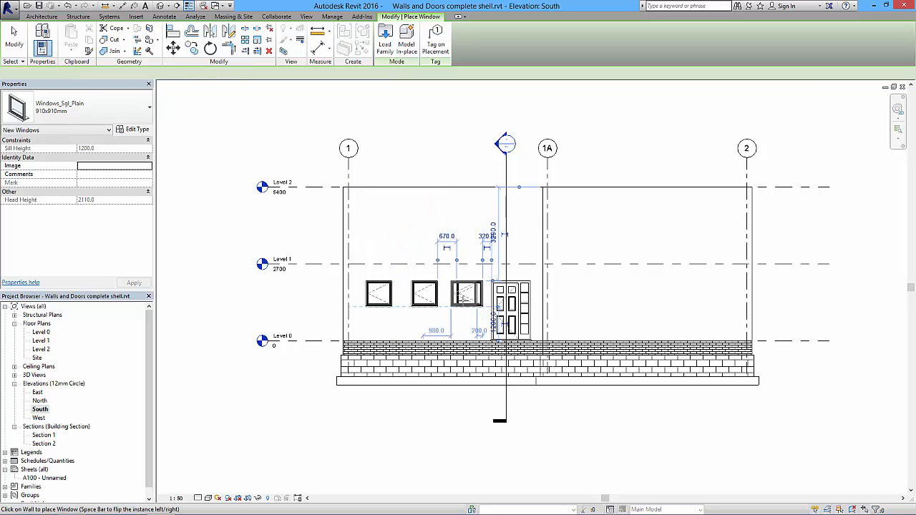
pyautogui.click(586, 294)
pyautogui.click(632, 293)
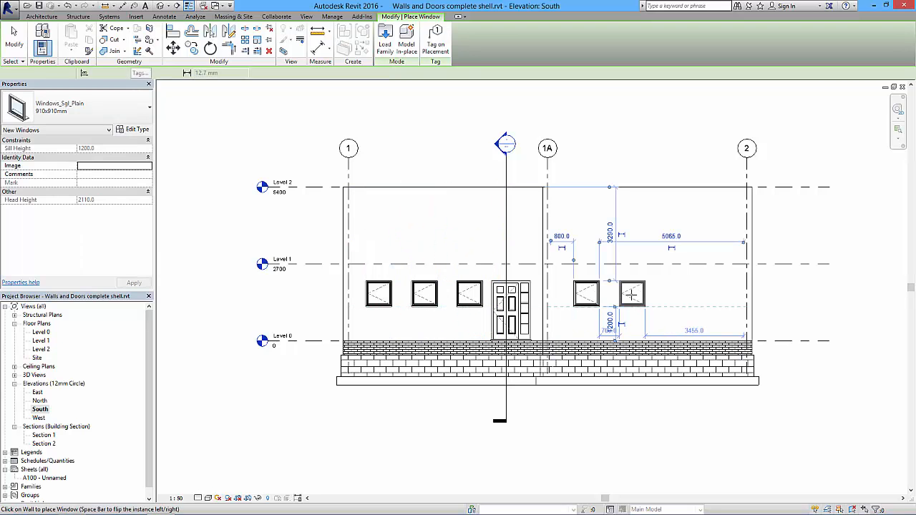
pyautogui.click(689, 294)
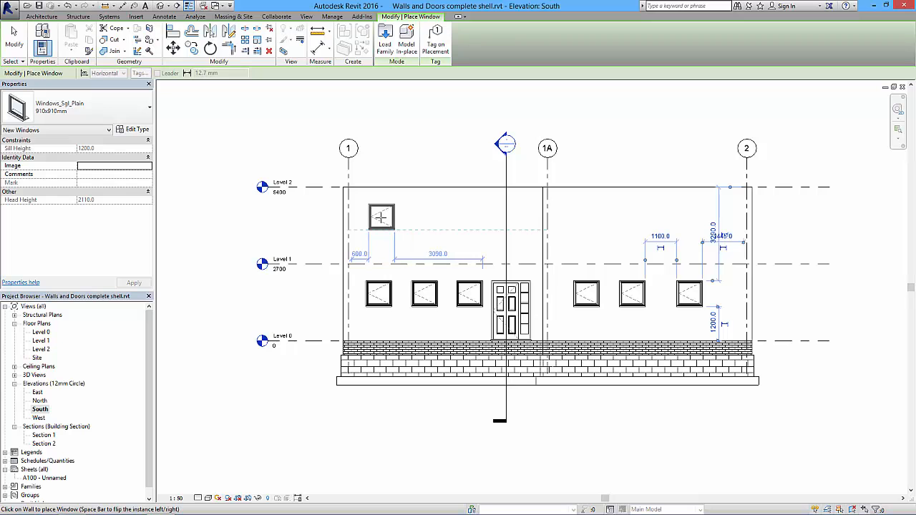
# Step: Place six 910x910mm windows above Level 1 in the South elevation, three on each wall section, and finish window placement
pyautogui.click(373, 216)
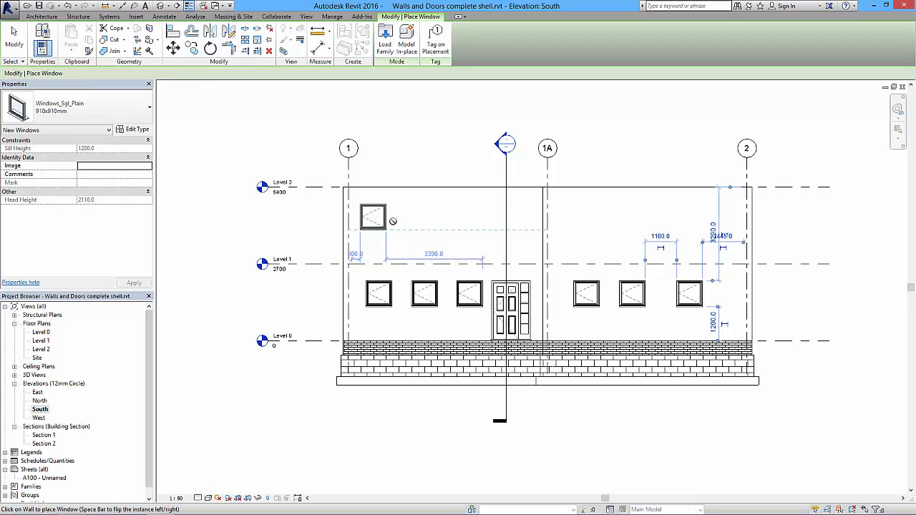
pyautogui.click(426, 215)
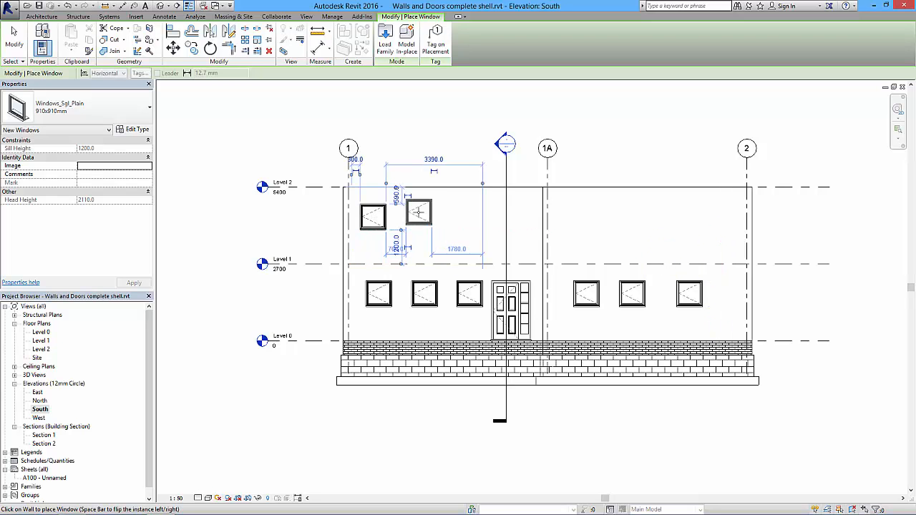
pyautogui.click(487, 217)
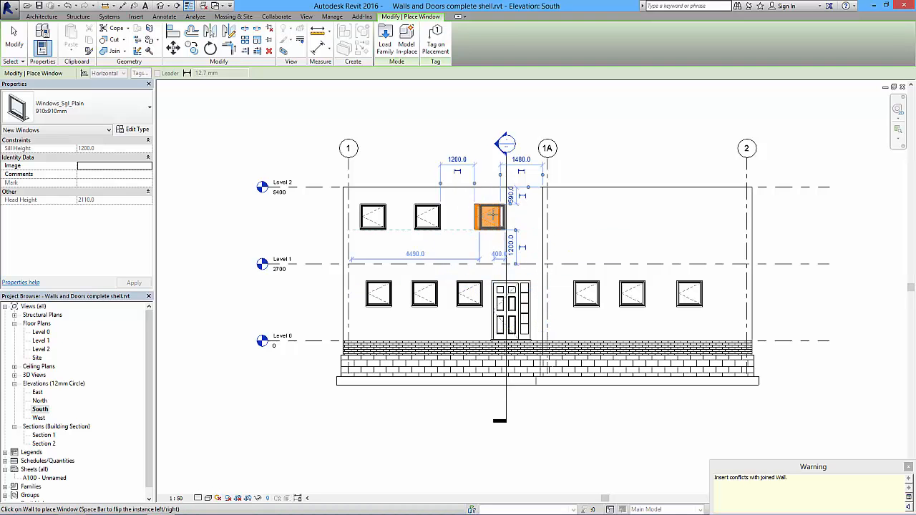
pyautogui.click(575, 215)
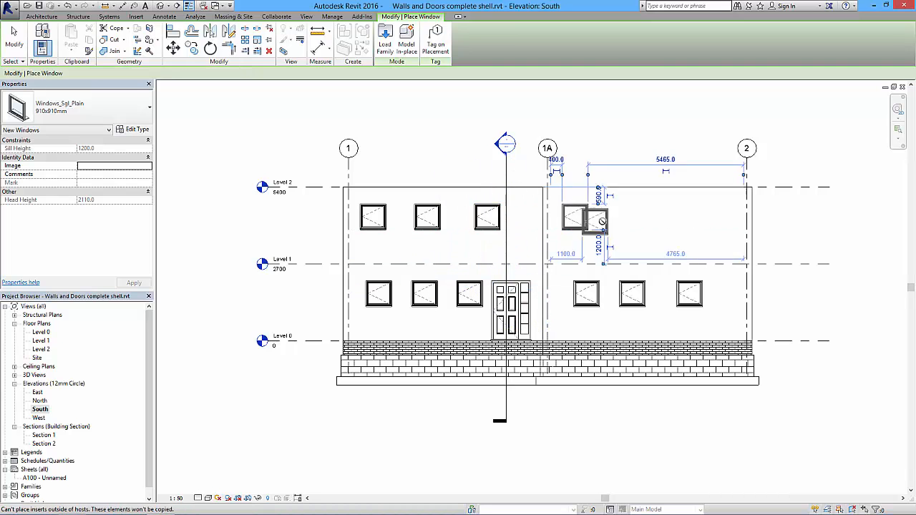
pyautogui.click(646, 217)
pyautogui.click(708, 216)
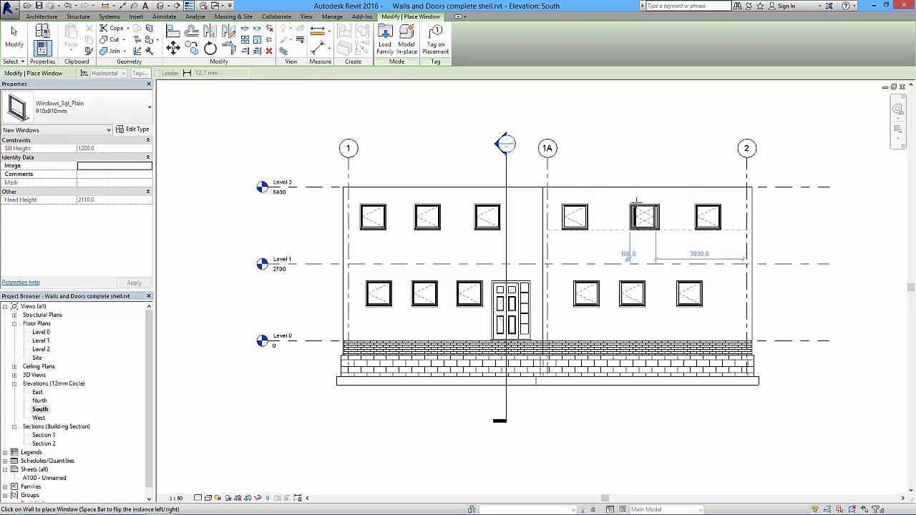
pyautogui.press('Escape')
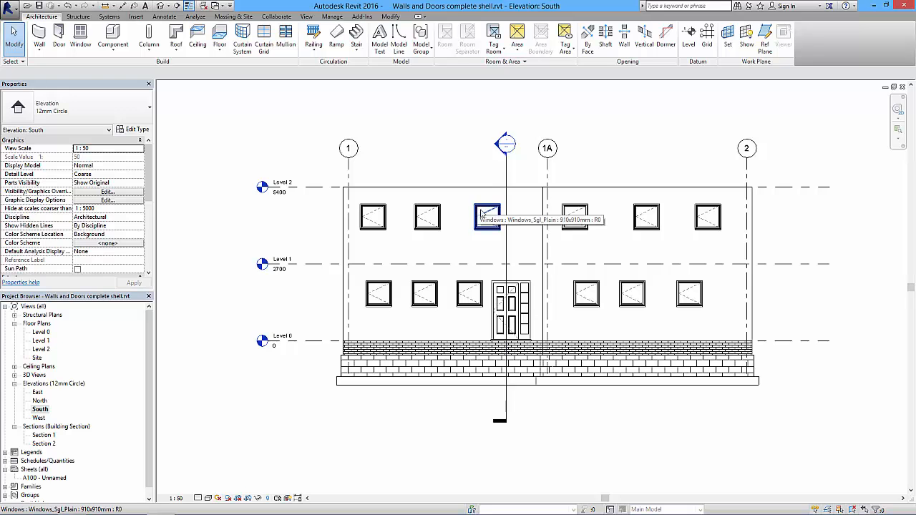
# Step: Override the external wall between grids 1 and 1A by element in this view, setting its surface transparency to 70
pyautogui.click(528, 192)
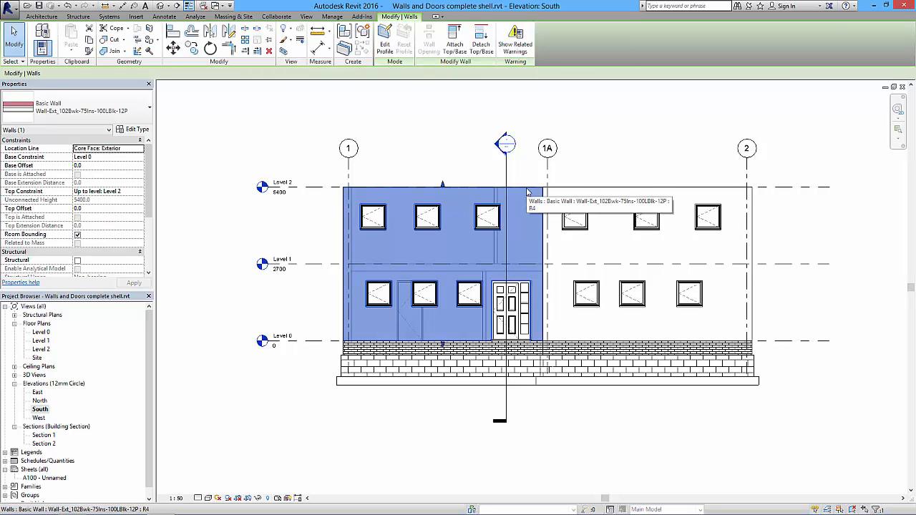
pyautogui.rightClick(522, 199)
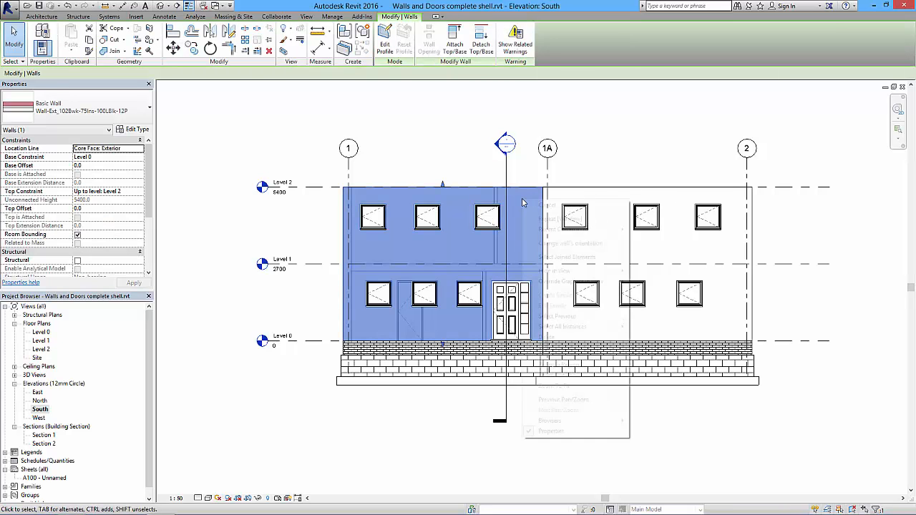
pyautogui.moveTo(557, 284)
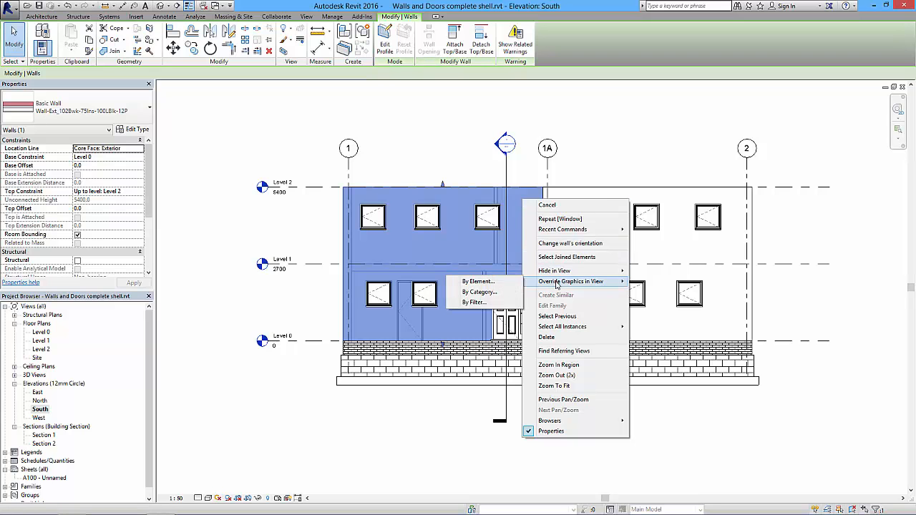
pyautogui.click(478, 281)
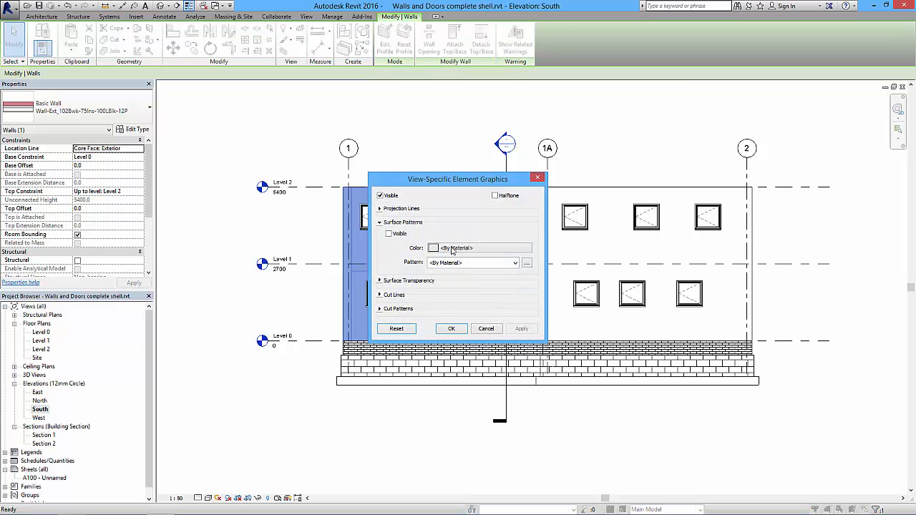
pyautogui.click(380, 281)
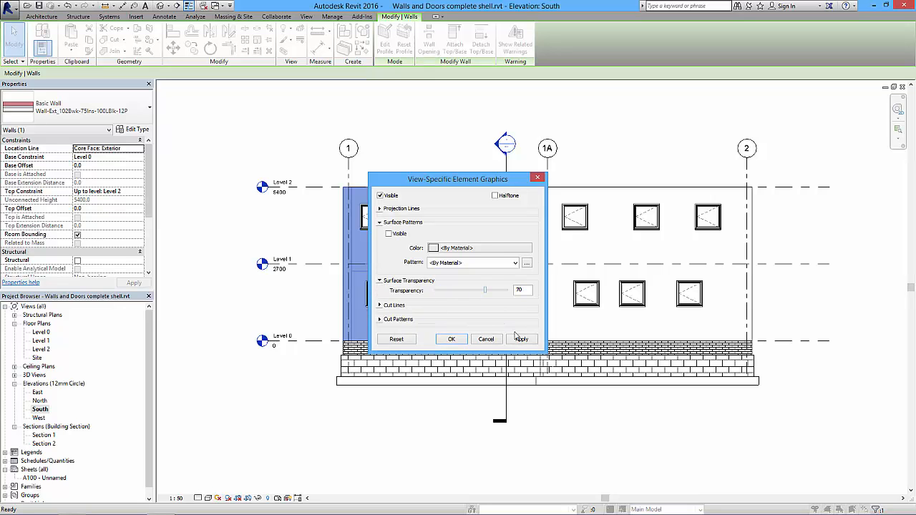
pyautogui.click(523, 343)
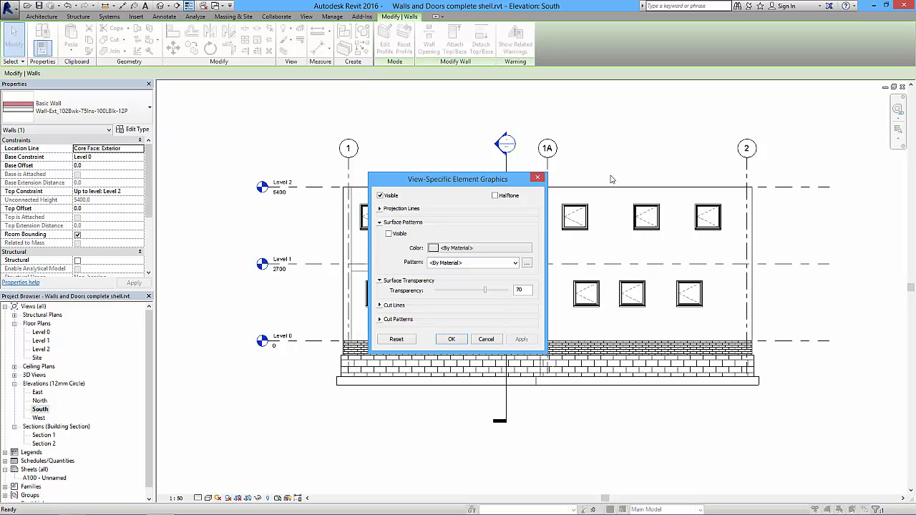
pyautogui.click(452, 340)
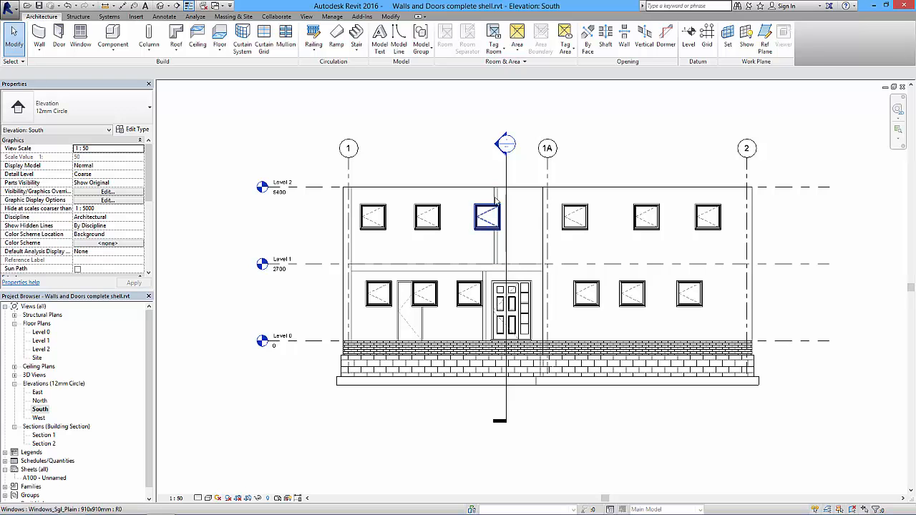
# Step: Move the upper window that overlaps the partition to the partition's west side and set the gap between them to 150 mm
pyautogui.click(490, 208)
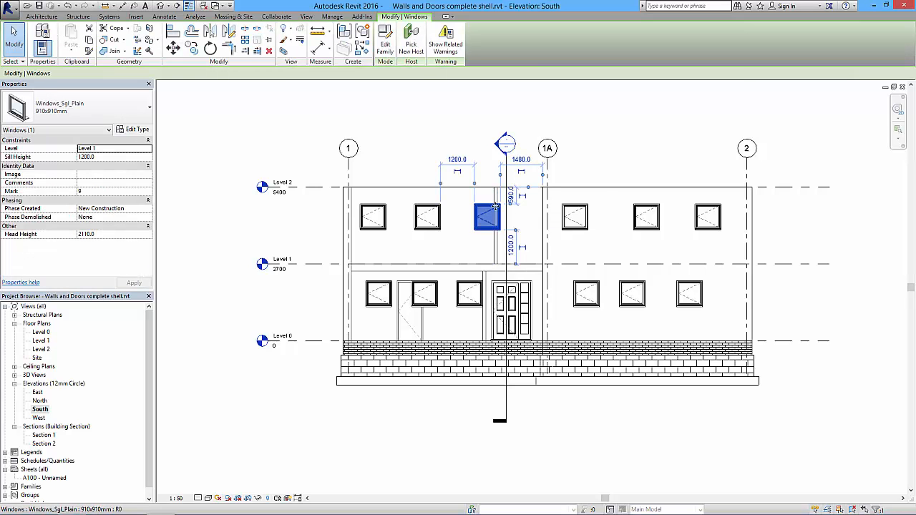
pyautogui.scroll(4, 490, 208)
pyautogui.scroll(-2, 494, 211)
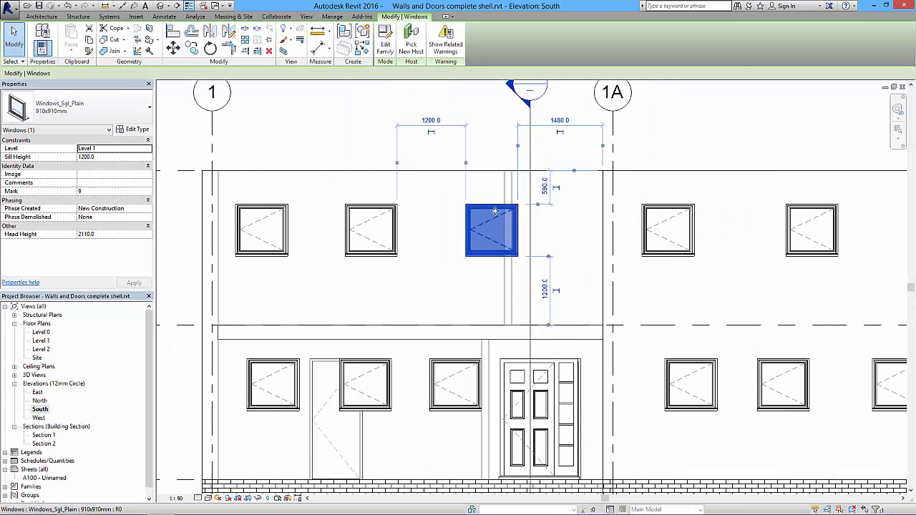
pyautogui.moveTo(470, 211); pyautogui.dragTo(447, 208)
pyautogui.click(491, 152)
pyautogui.click(475, 221)
pyautogui.moveTo(481, 183); pyautogui.dragTo(504, 183)
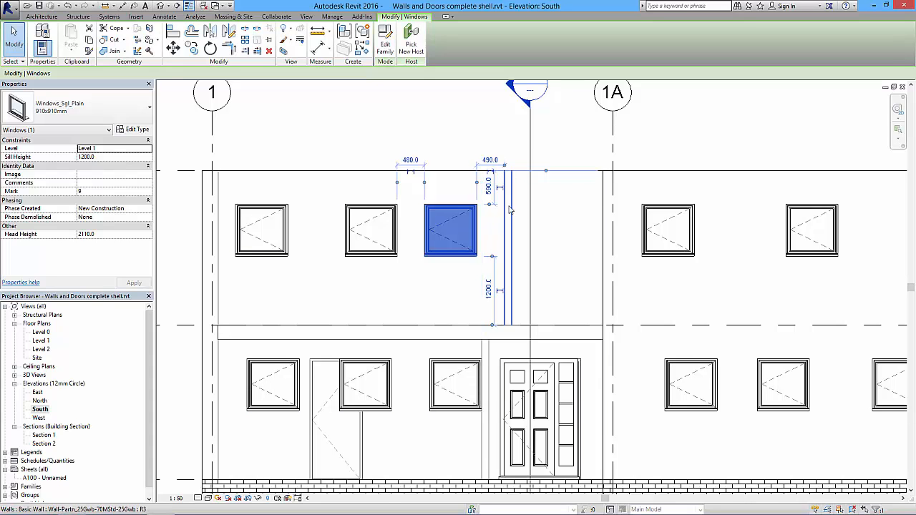
pyautogui.click(489, 161)
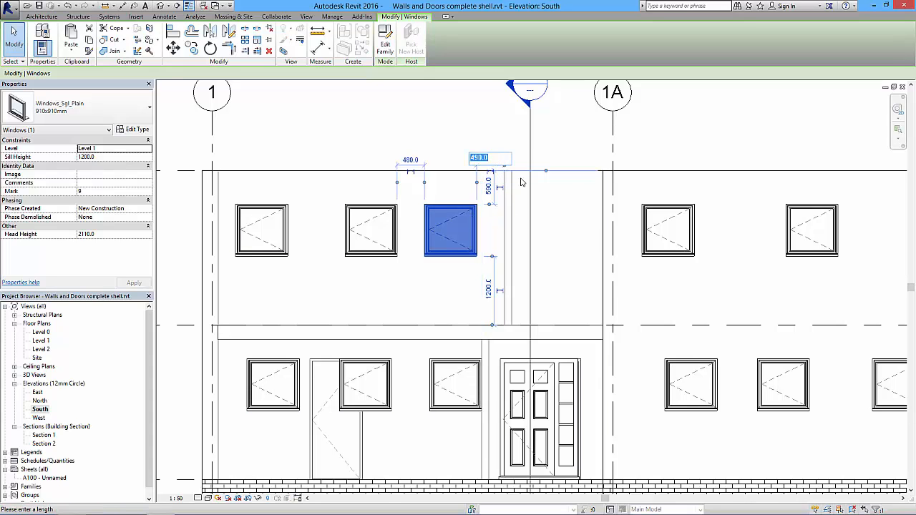
pyautogui.write('150')
pyautogui.press('Return')
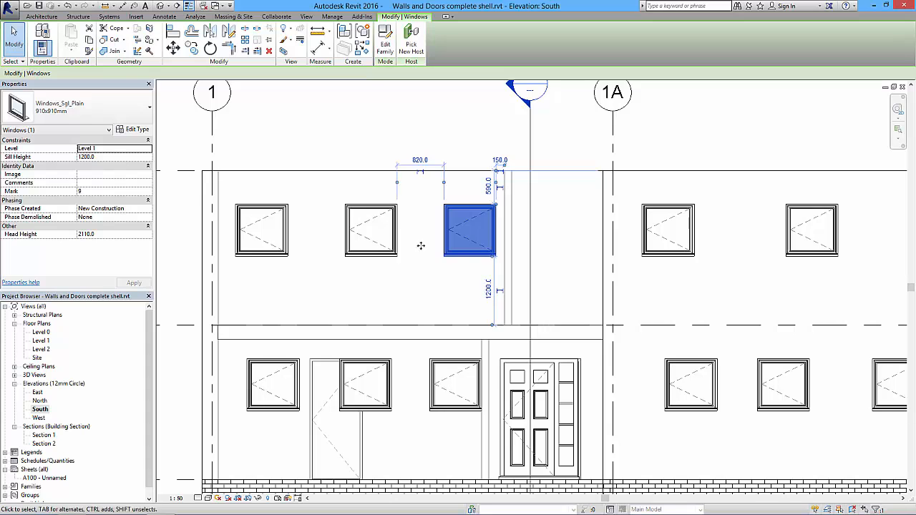
# Step: Set the middle upper window's height above Level 1 to 1000 mm and shift the window slightly towards grid 1A
pyautogui.click(375, 253)
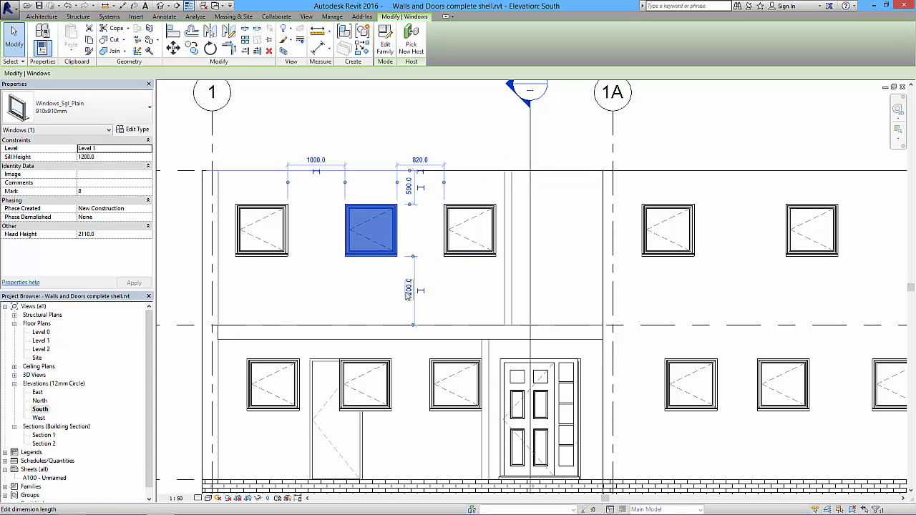
pyautogui.click(408, 294)
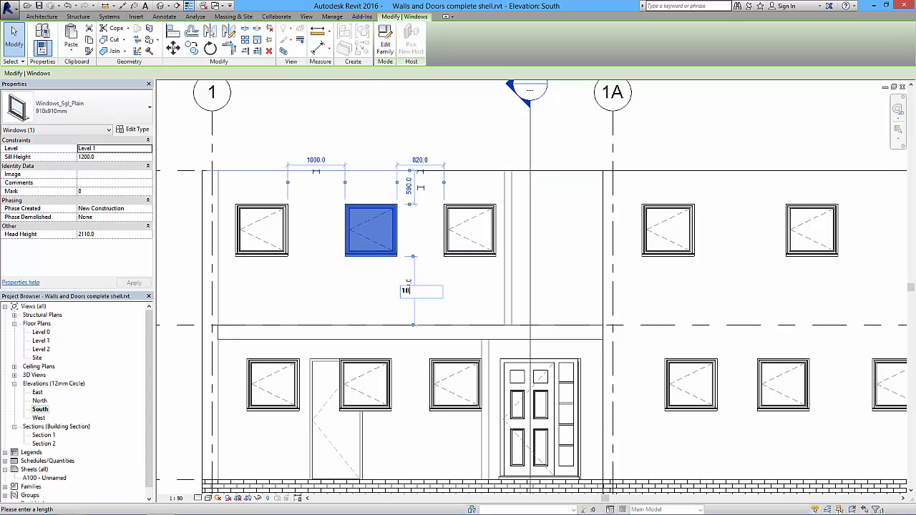
pyautogui.write('1000')
pyautogui.press('Return')
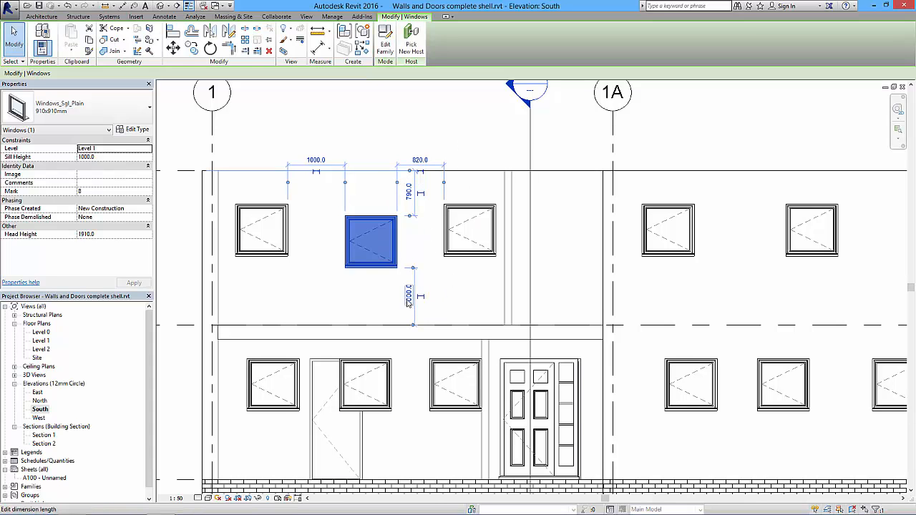
pyautogui.moveTo(376, 264); pyautogui.dragTo(377, 265)
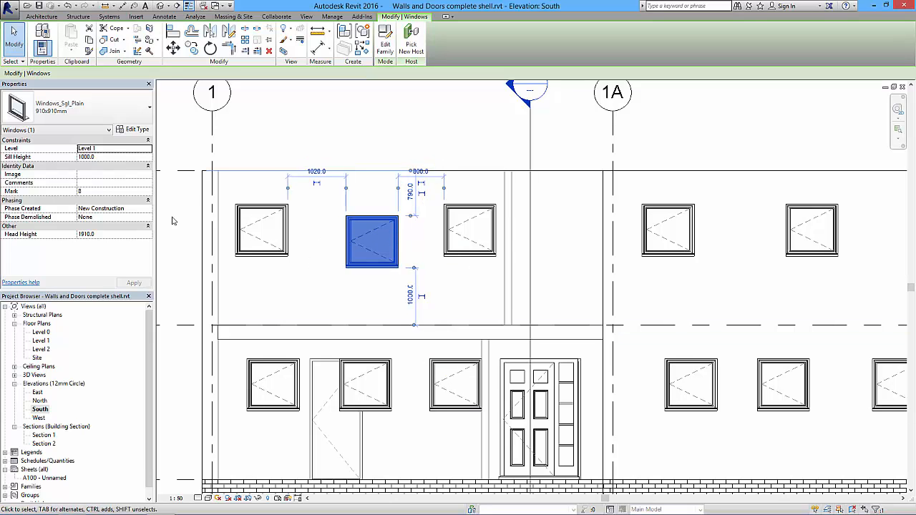
# Step: In the Level 1 floor plan, set the sill height of the middle window on grid B back to 1200 mm
pyautogui.doubleClick(41, 341)
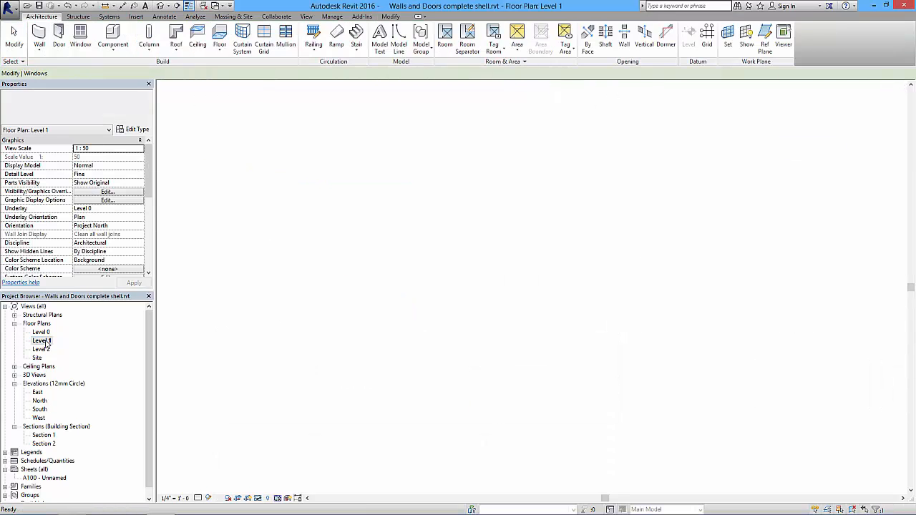
pyautogui.click(471, 425)
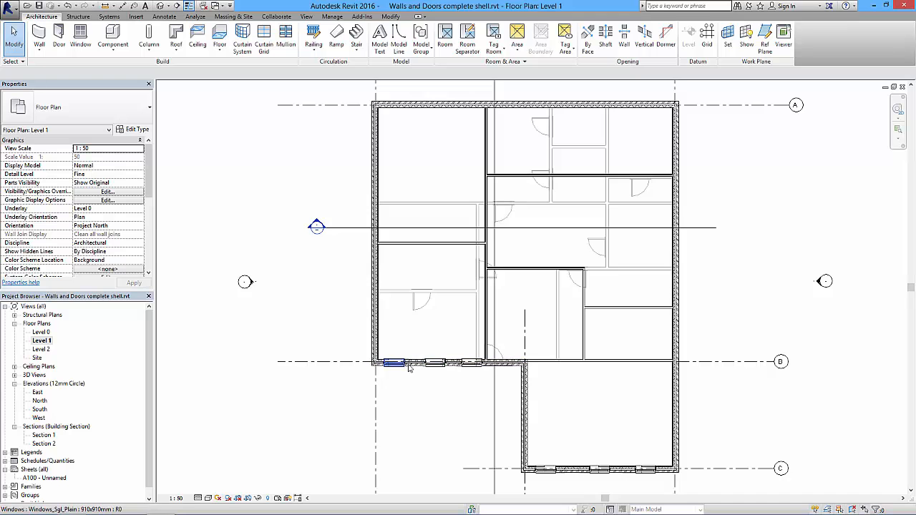
pyautogui.moveTo(486, 419); pyautogui.dragTo(482, 336, button='middle')
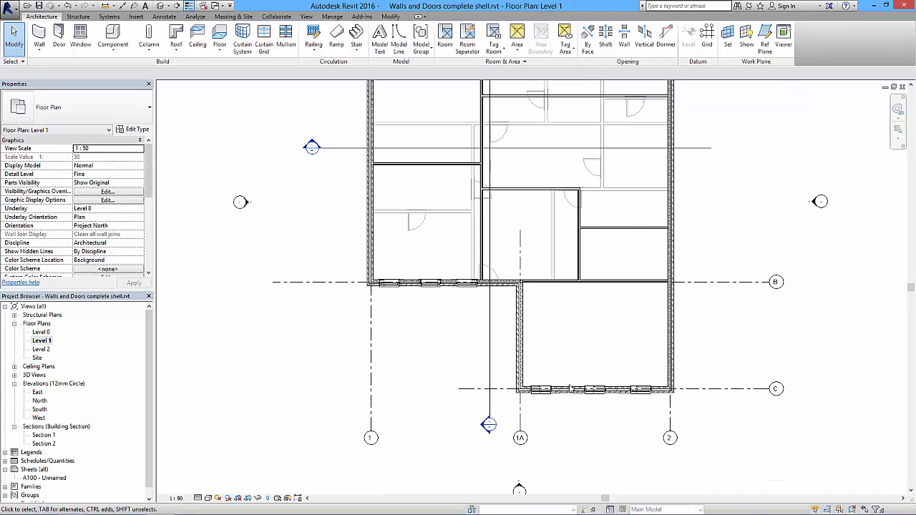
pyautogui.click(430, 285)
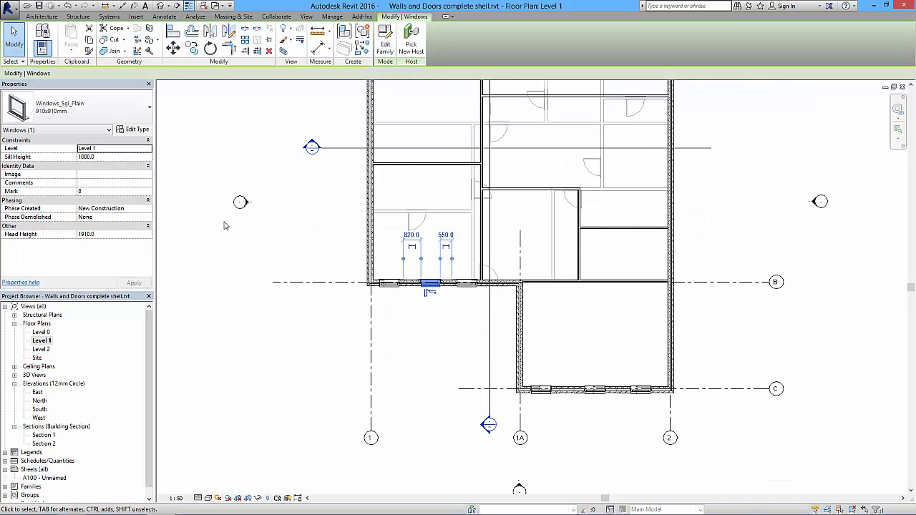
pyautogui.click(100, 156)
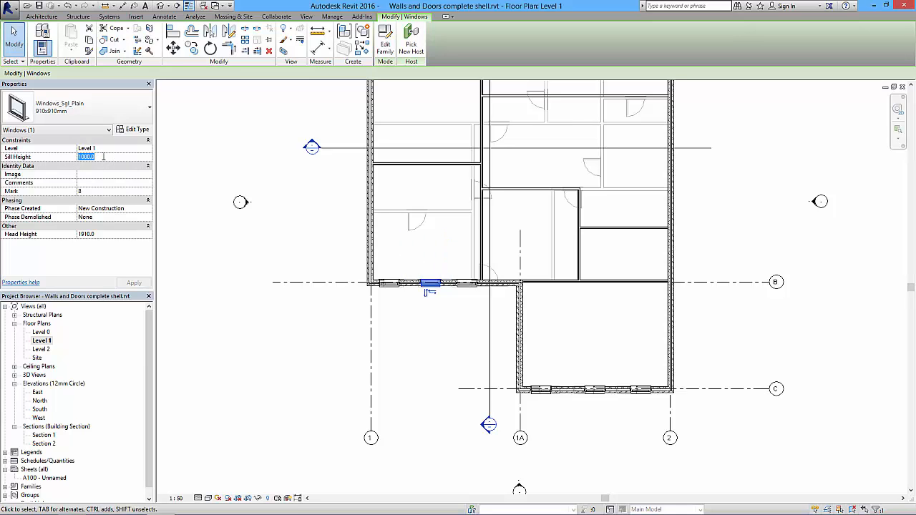
pyautogui.write('12')
pyautogui.click(129, 284)
pyautogui.click(441, 366)
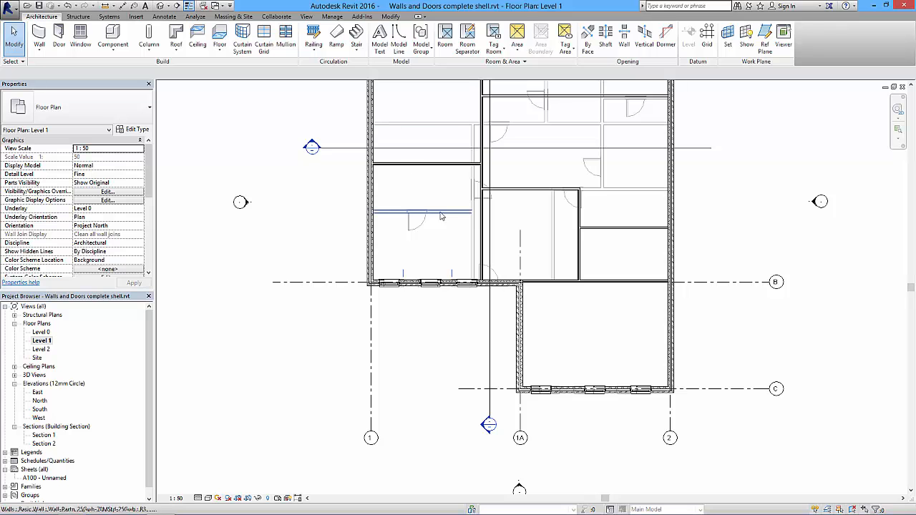
pyautogui.moveTo(442, 217); pyautogui.dragTo(445, 316, button='middle')
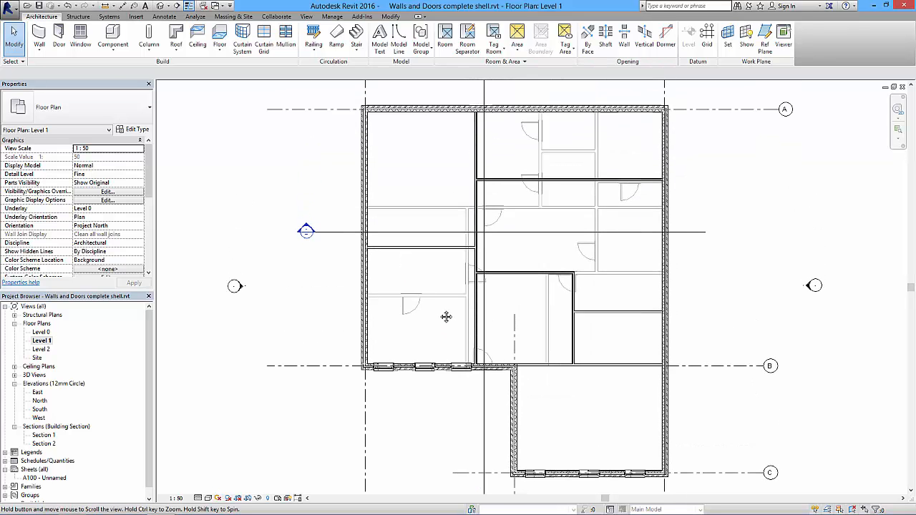
# Step: Place a Windows_Sgl_Plain 1810x910mm window in the external wall on grid 1, about 400 mm from the inner corner at grid A
pyautogui.click(80, 35)
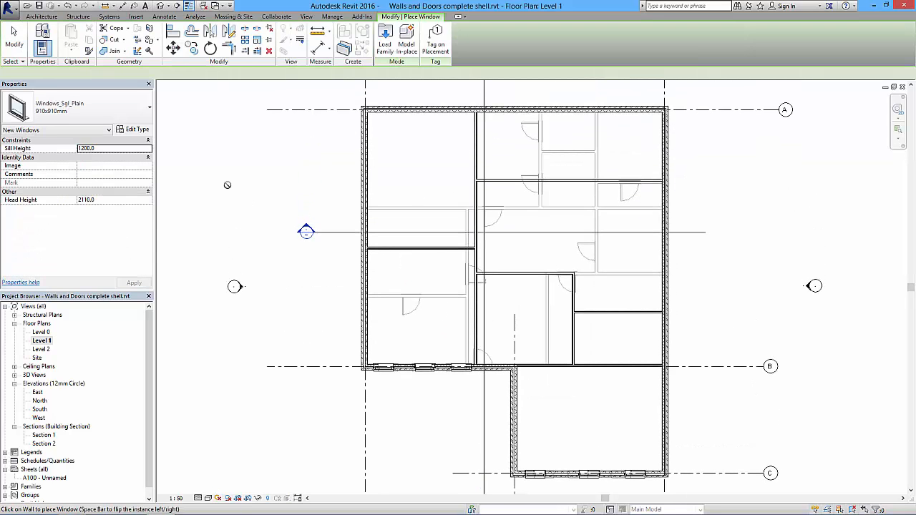
pyautogui.click(78, 107)
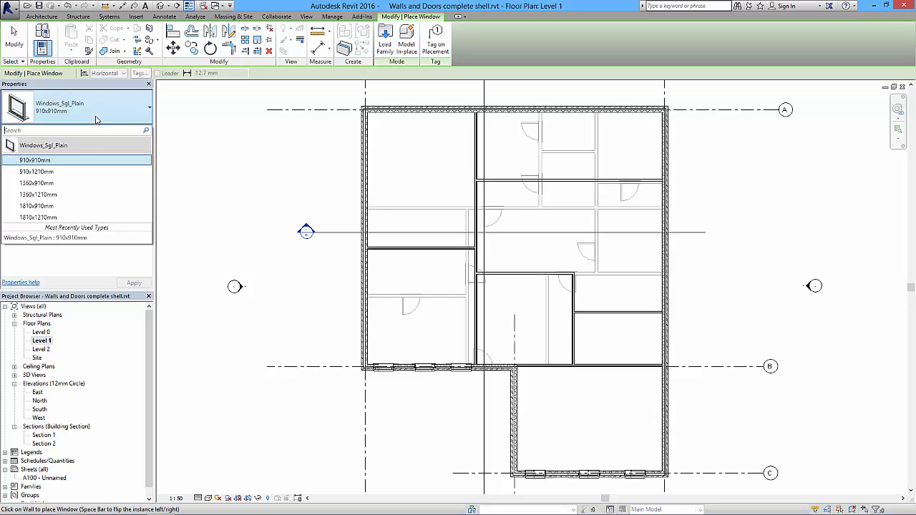
pyautogui.click(38, 207)
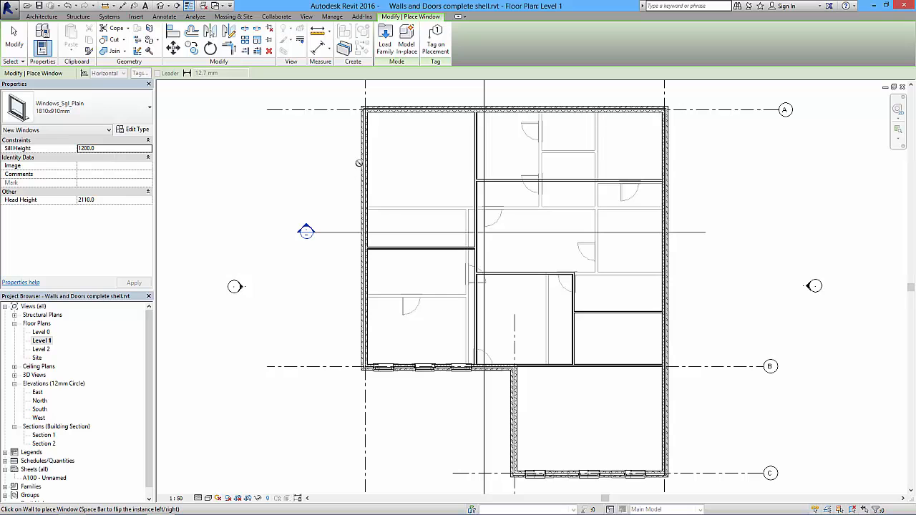
pyautogui.scroll(1, 362, 148)
pyautogui.scroll(1, 362, 144)
pyautogui.scroll(1, 363, 179)
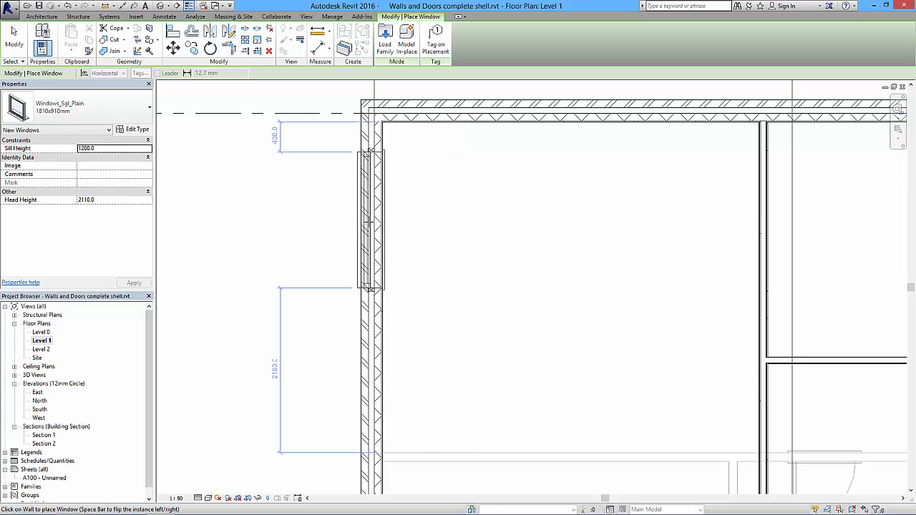
pyautogui.click(369, 222)
# Step: Place a second 1810x910mm window in the grid 1 wall, about 260 mm south of the first one, and end window placement
pyautogui.scroll(1, 439, 318)
pyautogui.moveTo(440, 318); pyautogui.dragTo(463, 191, button='middle')
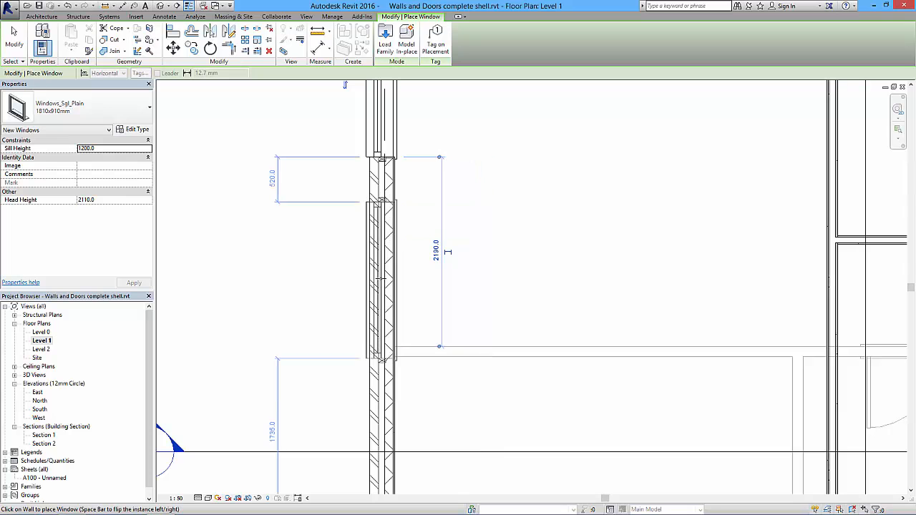
pyautogui.scroll(-2, 460, 255)
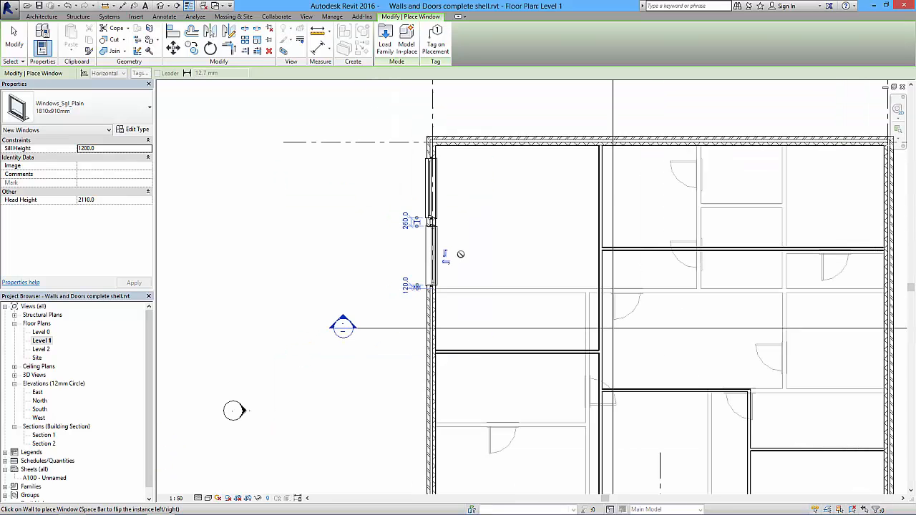
pyautogui.click(13, 36)
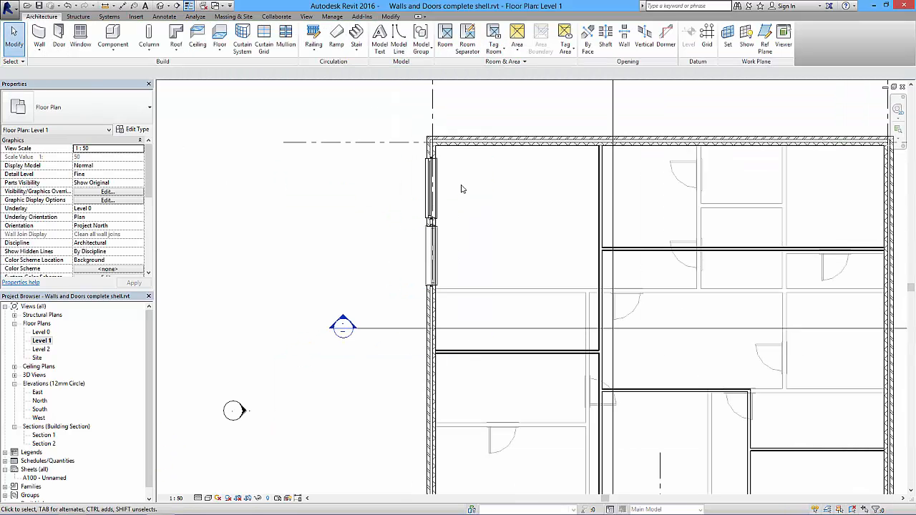
# Step: Flip the facing of the underlay's Level 0 door in the southwest room partition so it swings north
pyautogui.moveTo(513, 299); pyautogui.dragTo(393, 260, button='middle')
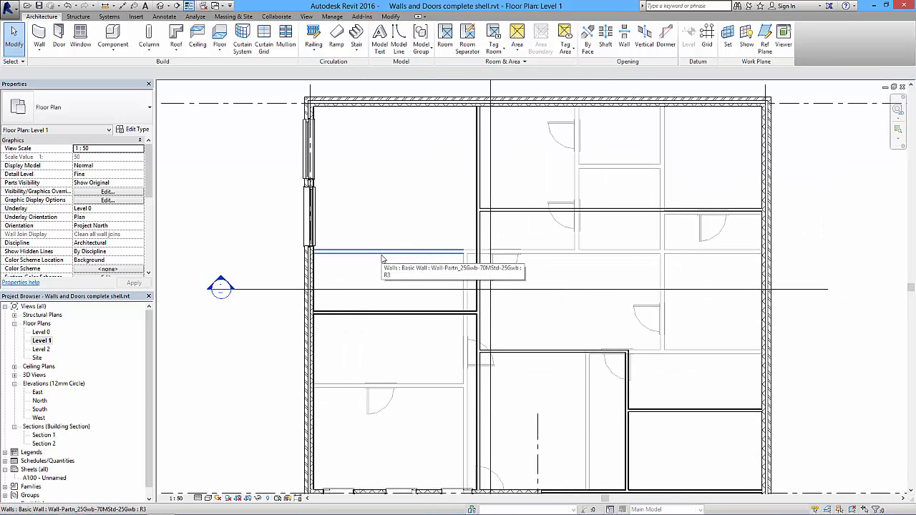
pyautogui.scroll(-3, 382, 259)
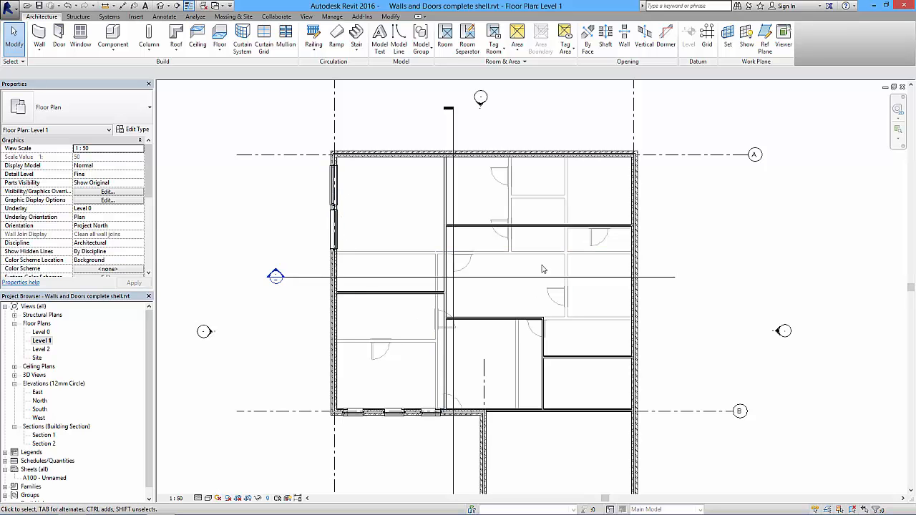
pyautogui.click(372, 356)
pyautogui.click(393, 372)
pyautogui.click(320, 354)
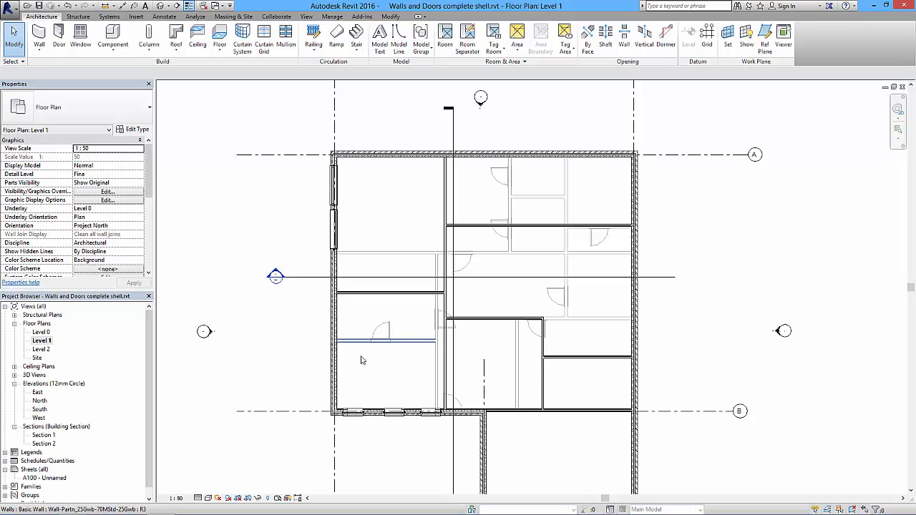
# Step: Flip the same Level 0 underlay door back so it swings south into the room beside grid B, and deselect it
pyautogui.moveTo(418, 372); pyautogui.dragTo(393, 270, button='middle')
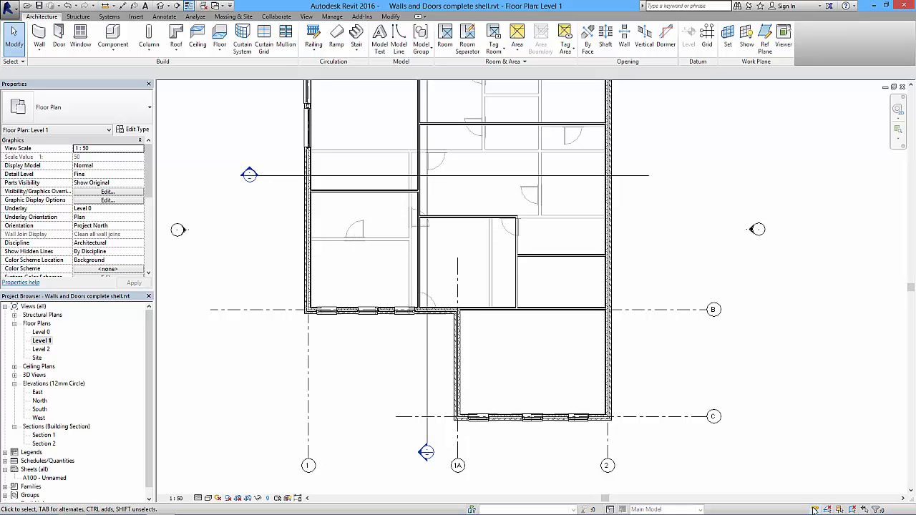
pyautogui.click(357, 229)
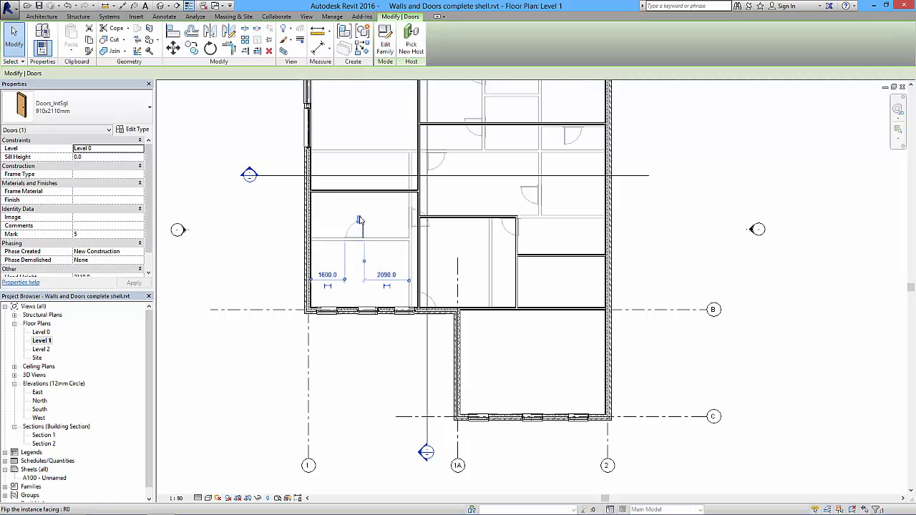
pyautogui.click(354, 220)
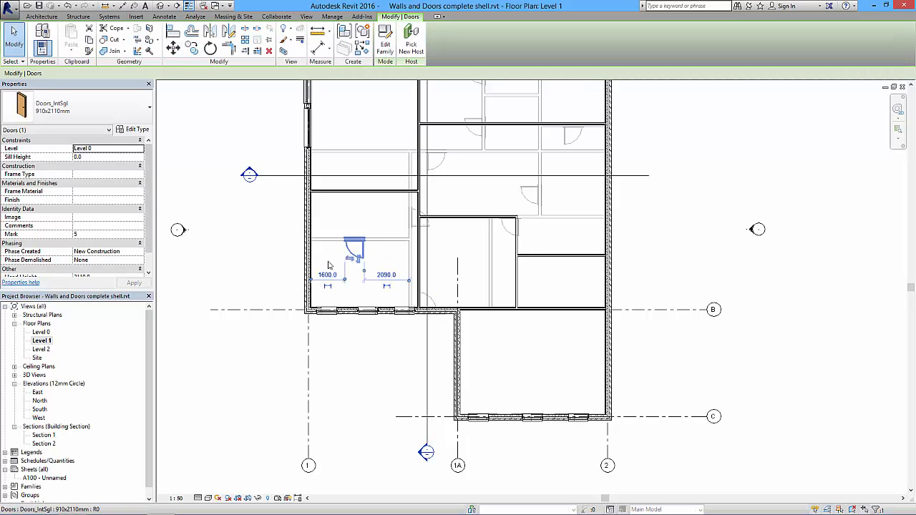
pyautogui.click(265, 269)
pyautogui.moveTo(462, 261); pyautogui.dragTo(460, 292, button='middle')
pyautogui.scroll(-2, 469, 287)
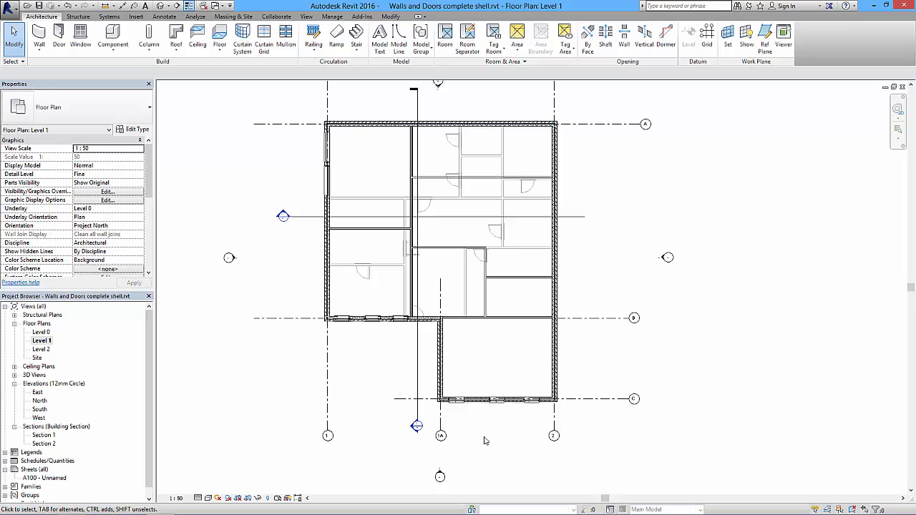